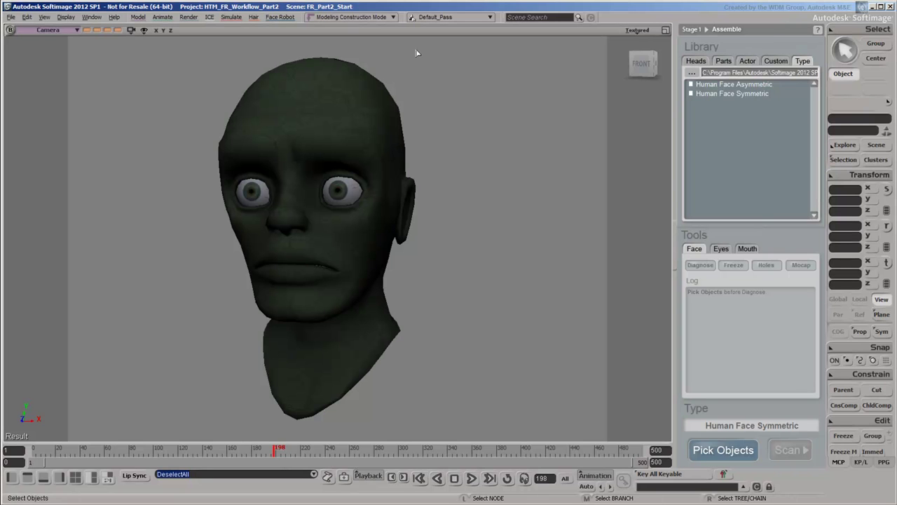
Step: Orbit around the zombie head, face it again and keep the Face Robot layout active
key(s)
drag(469, 74, 210, 77)
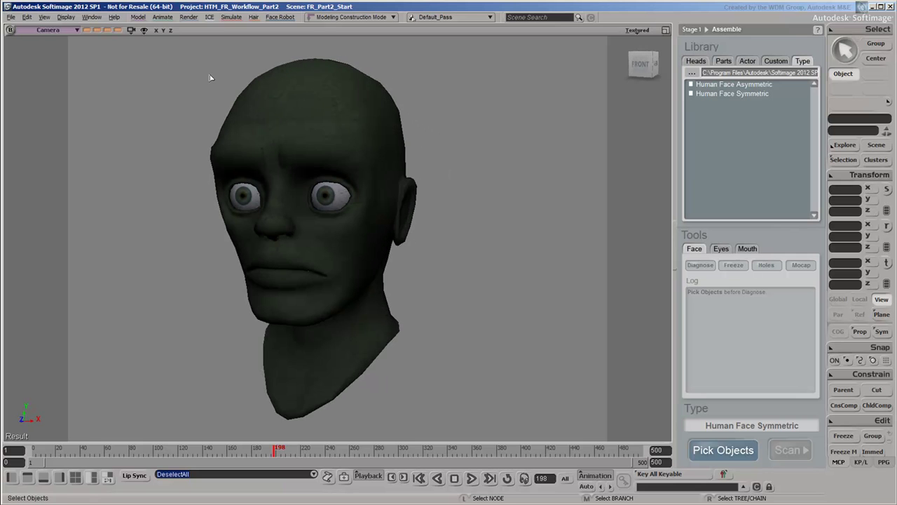
click(117, 29)
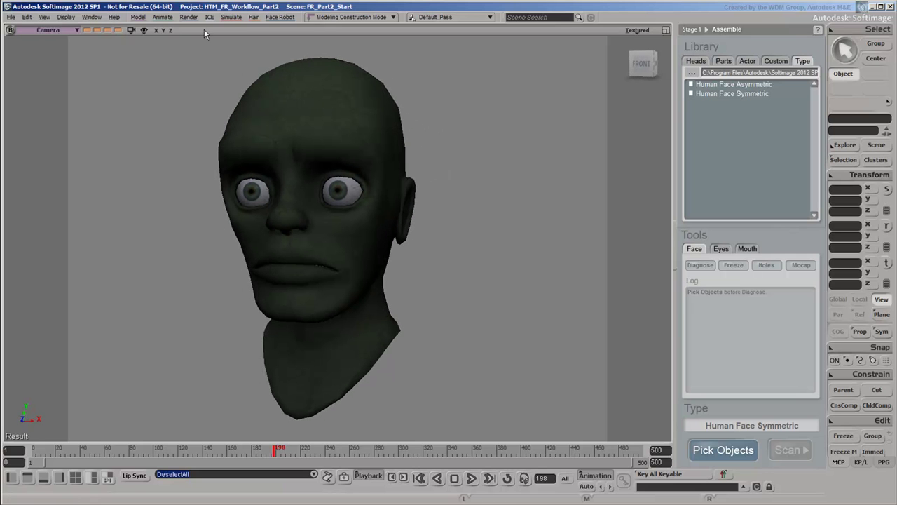
click(289, 18)
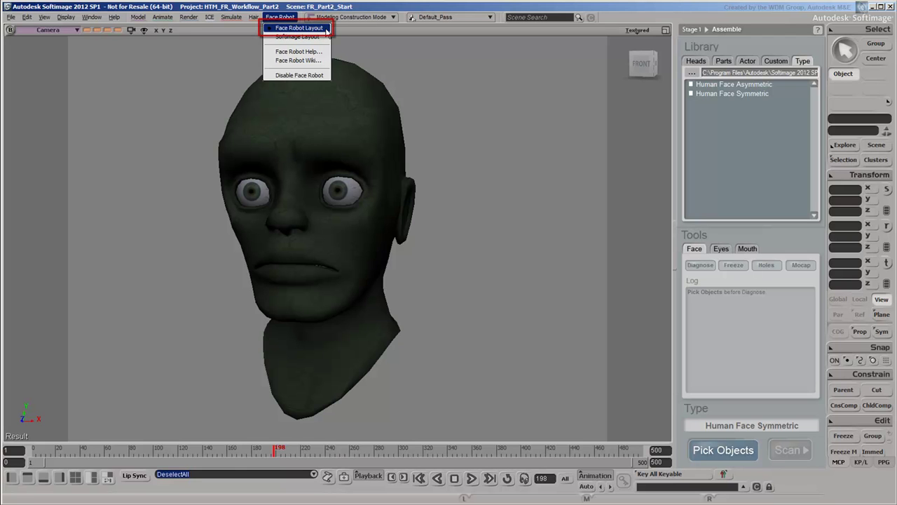
click(326, 30)
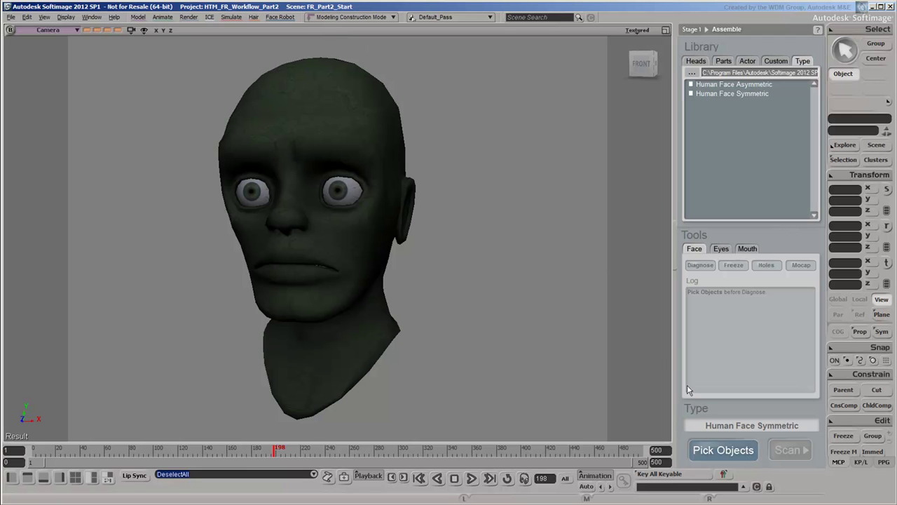
Step: Assign the zombie head, right and left eyeballs, upper and lower teeth, and tongue
click(736, 455)
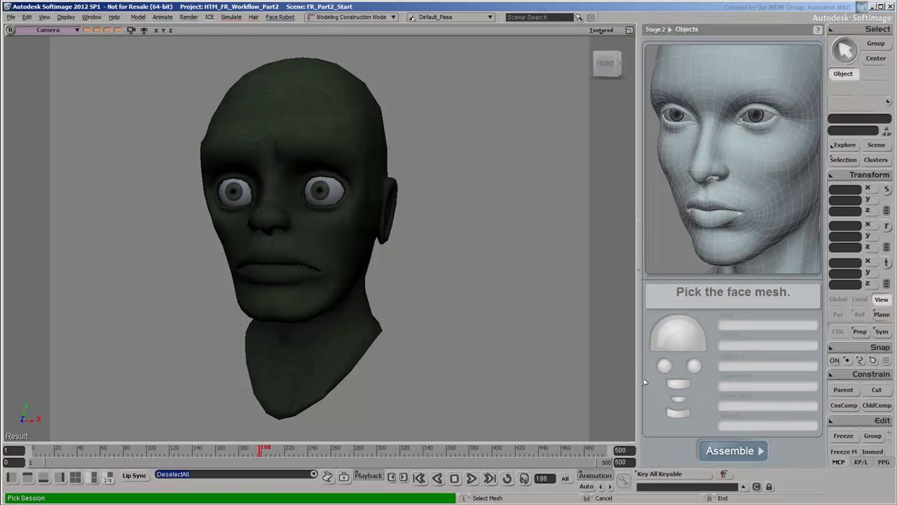
click(324, 113)
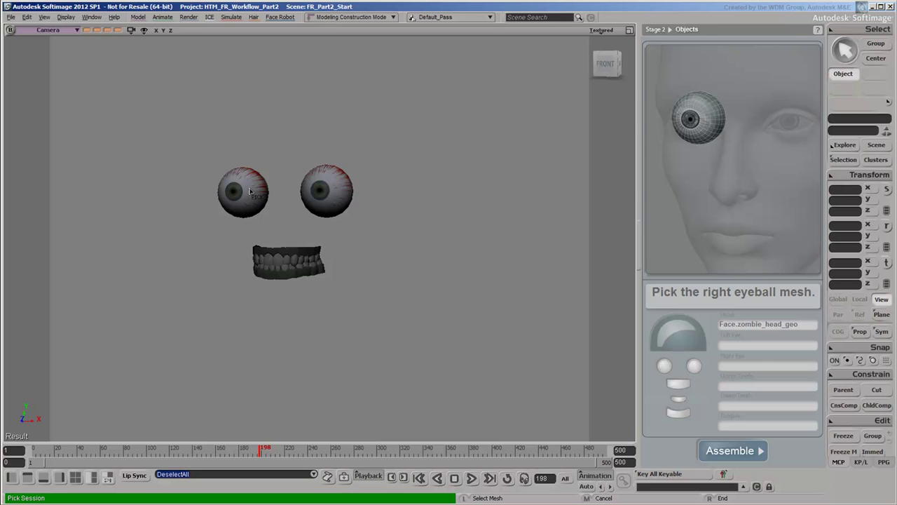
click(251, 192)
click(335, 191)
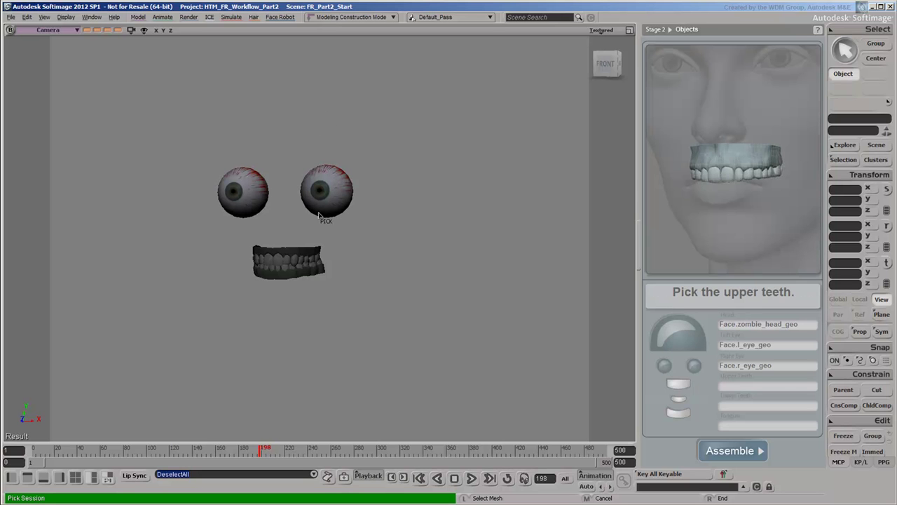
click(303, 260)
click(285, 278)
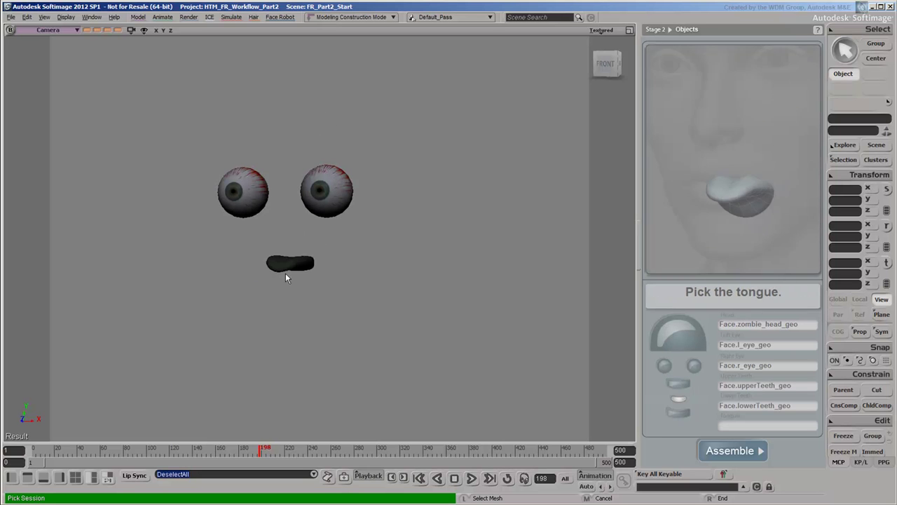
click(286, 271)
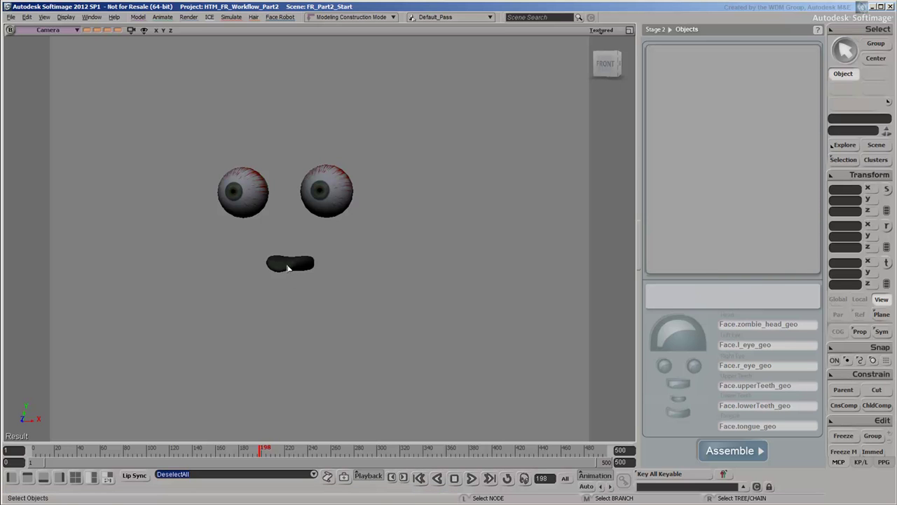
Step: Re-pick the upper teeth and tongue meshes for their assignments
click(684, 389)
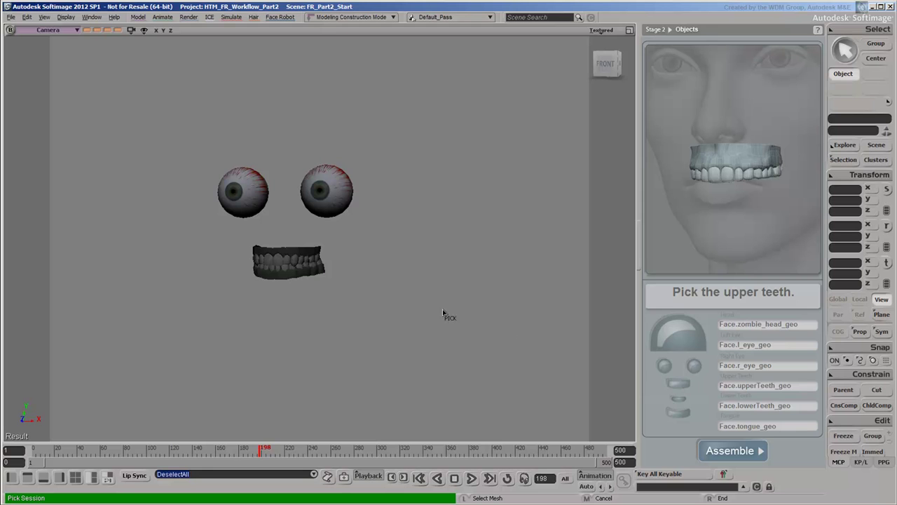
click(295, 257)
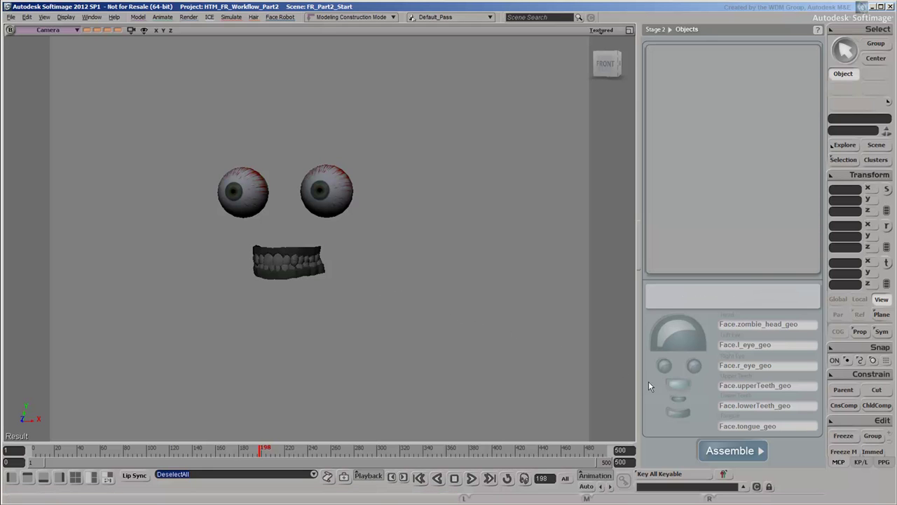
click(681, 402)
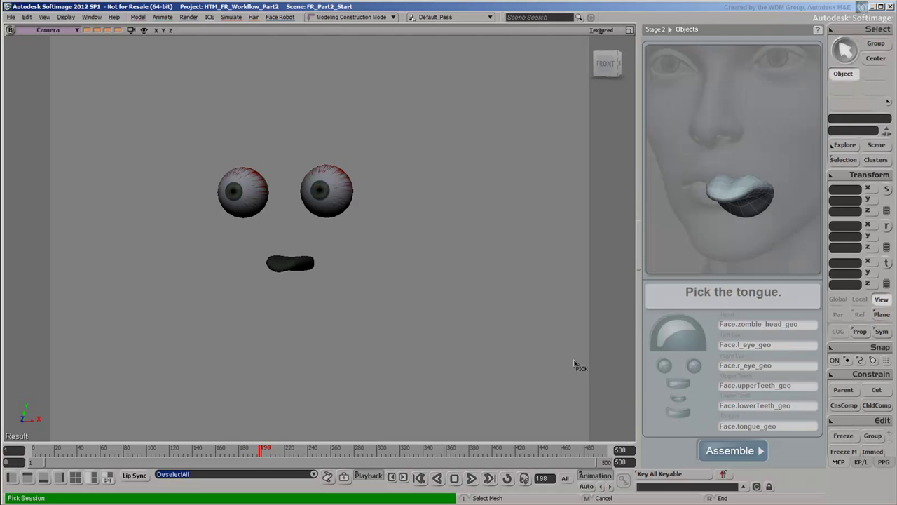
click(300, 265)
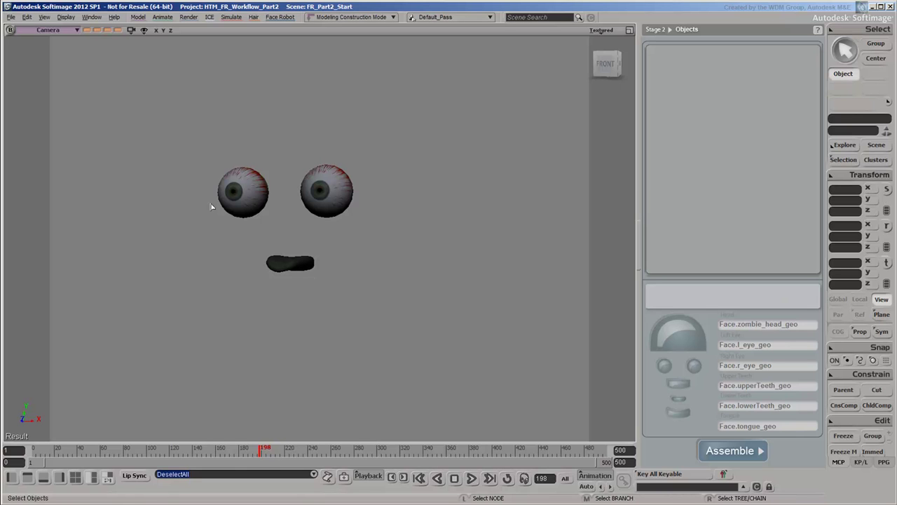
click(44, 16)
mouse_move(59, 45)
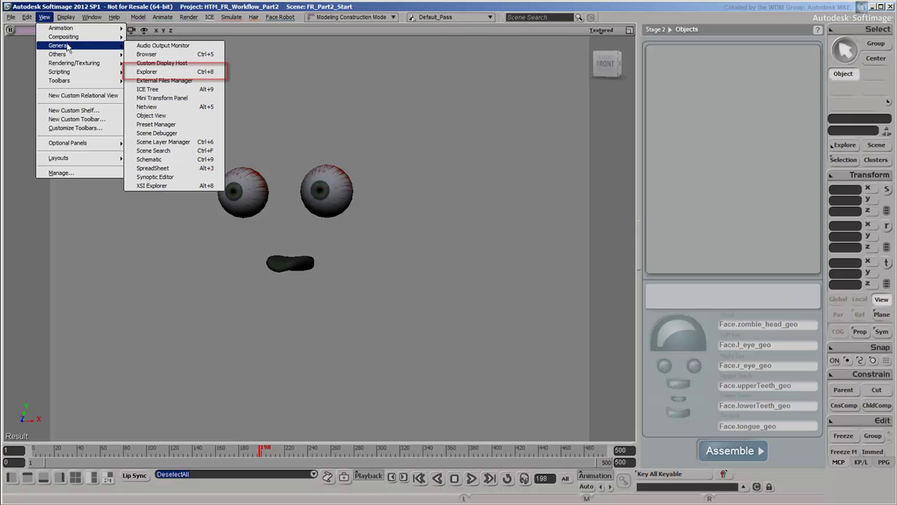
click(168, 72)
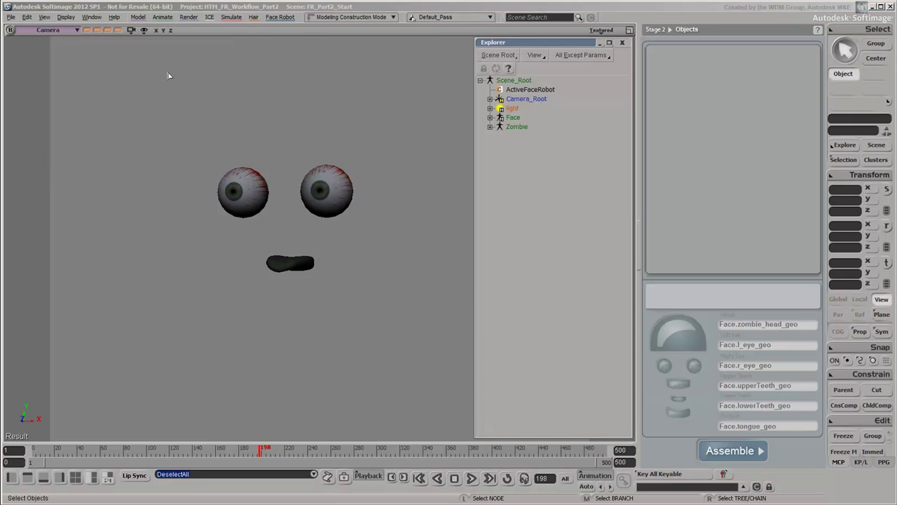
click(490, 127)
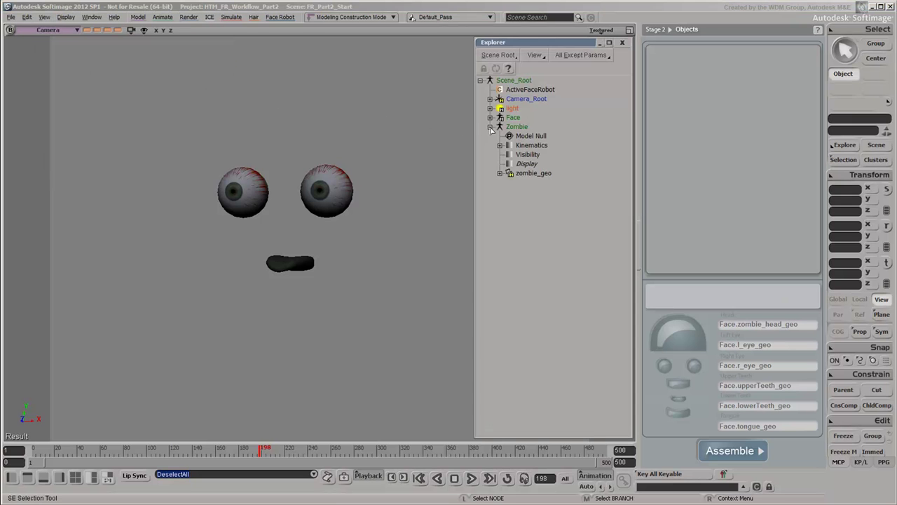
click(490, 117)
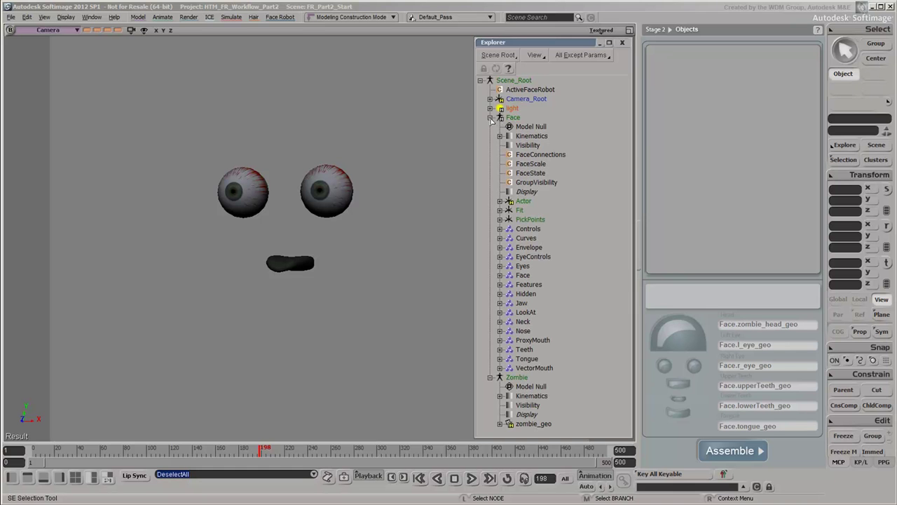
click(500, 201)
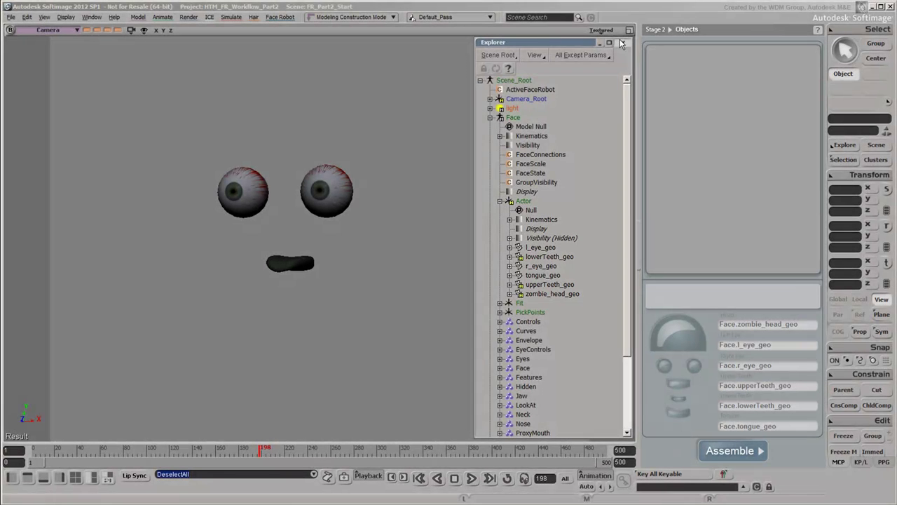
click(621, 43)
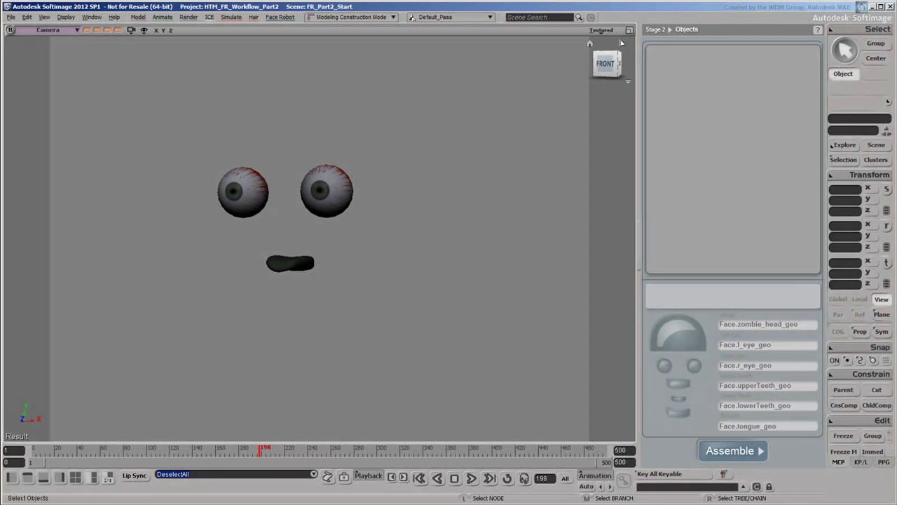
Step: Assemble the zombie head from its assigned parts, then deselect everything once it finishes
click(732, 449)
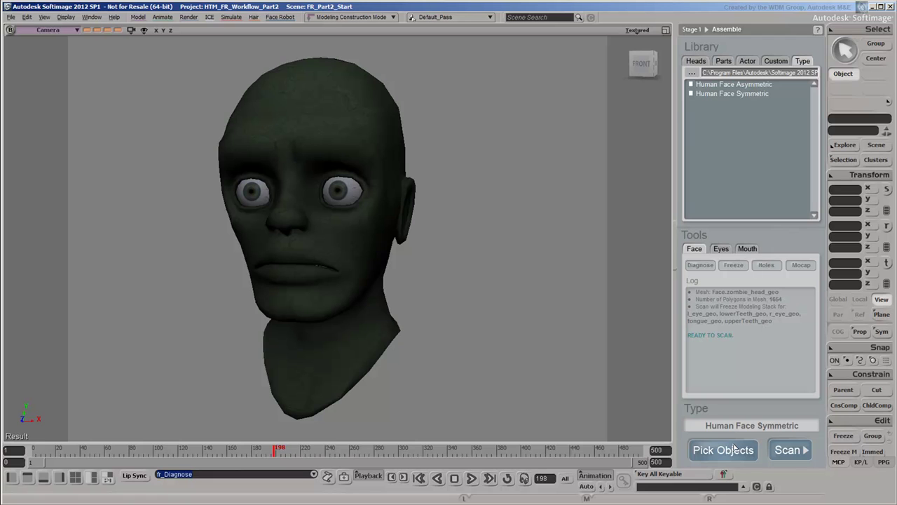
click(734, 450)
Step: Overlay wireframe on the shaded head and save the scene as FR_Part2_Stage2_End
click(645, 29)
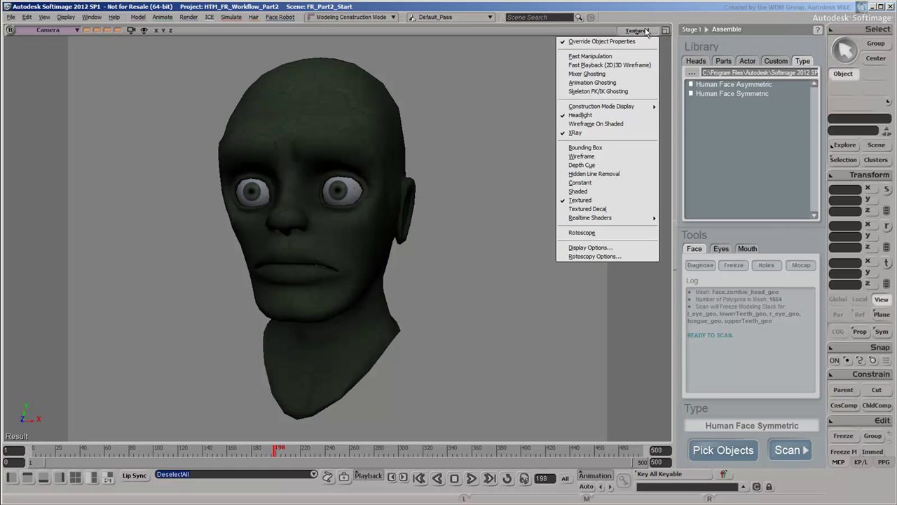
click(619, 123)
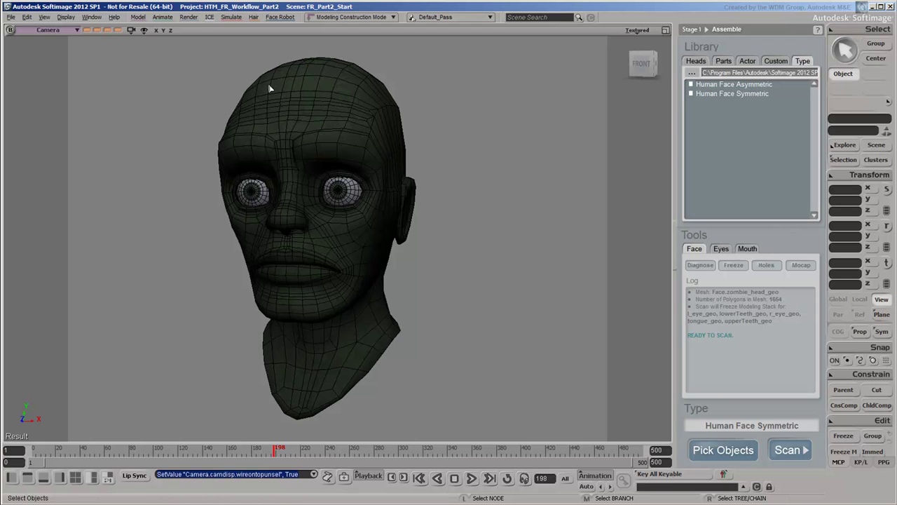
click(11, 16)
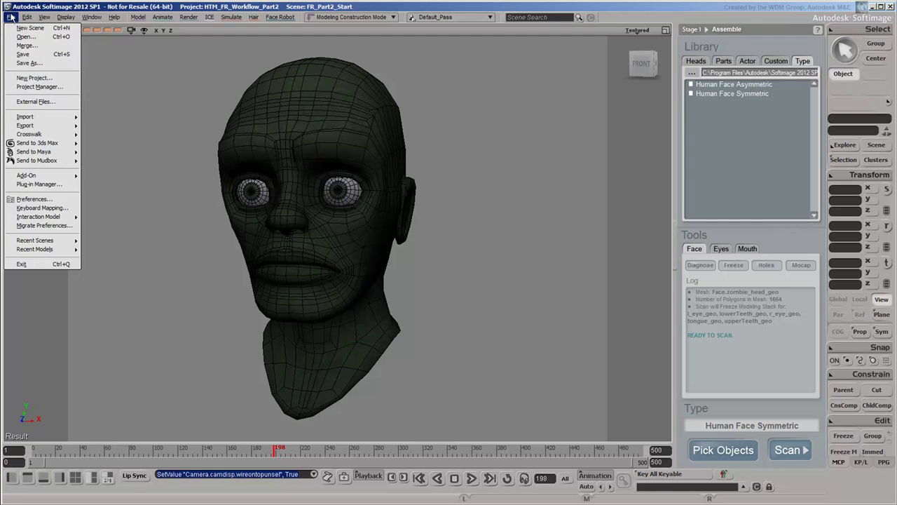
click(28, 63)
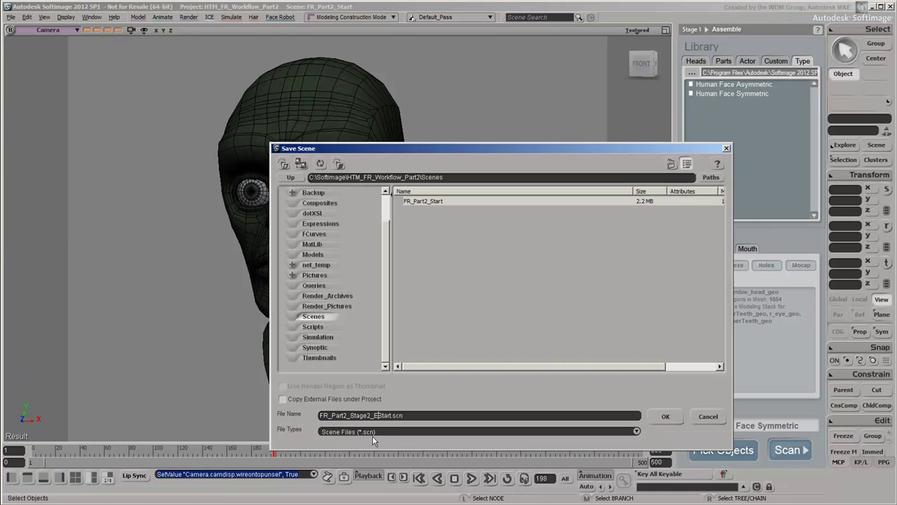
text(2_End)
key(Delete)
key(Delete)
key(Delete)
click(667, 417)
Step: Scan the head and mark the nose tip, nostril, inner eye corner, eyelid top and outer corner
click(787, 449)
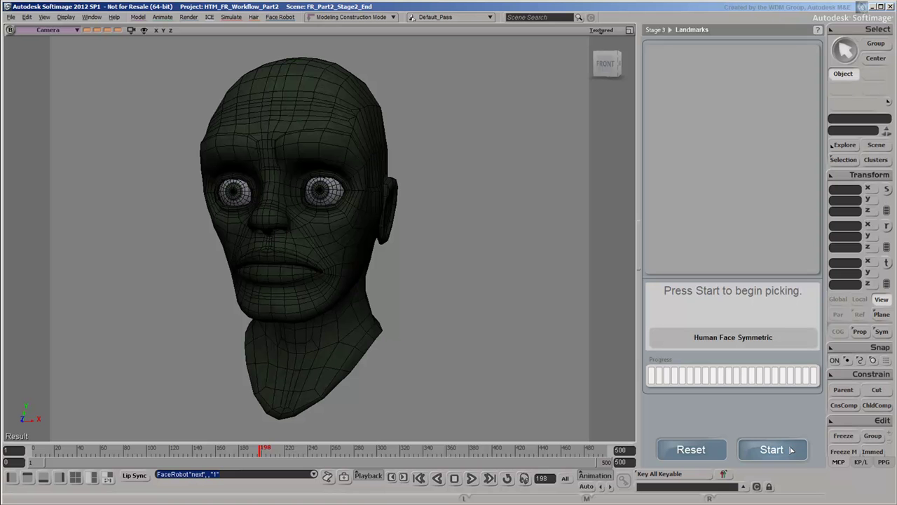
click(791, 449)
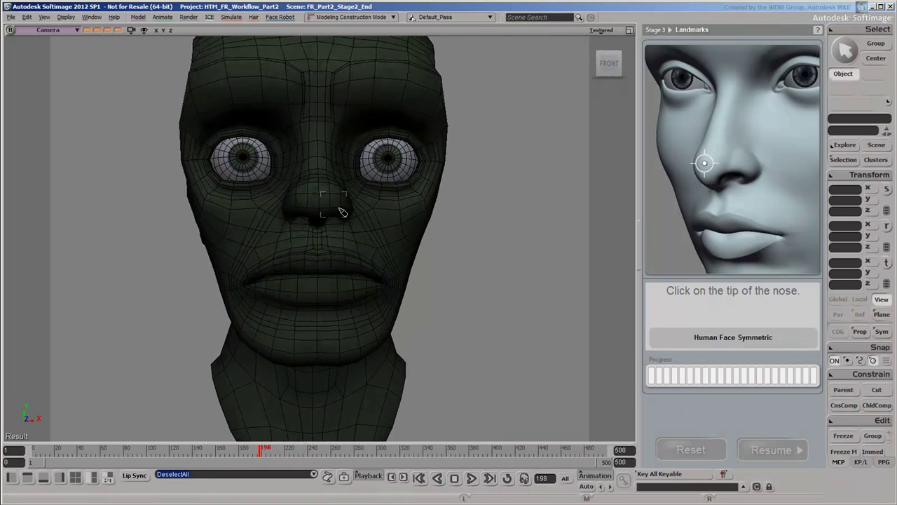
click(317, 194)
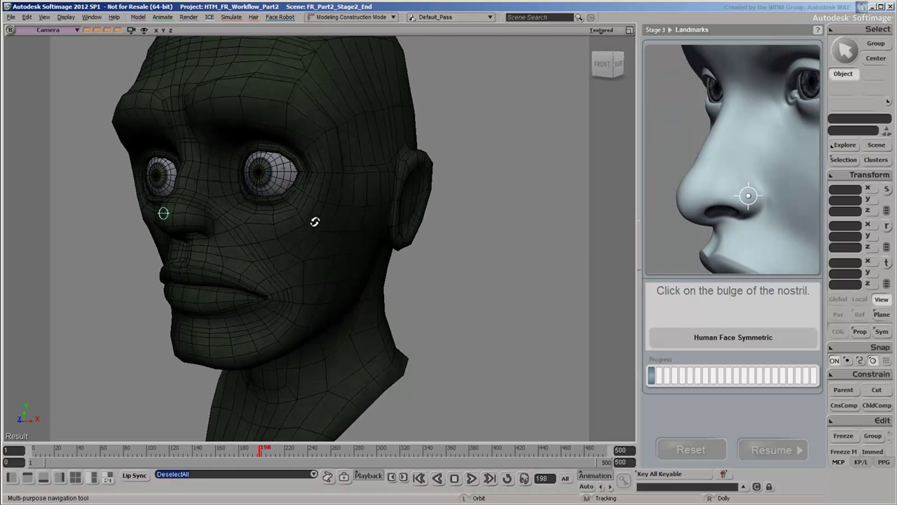
click(188, 217)
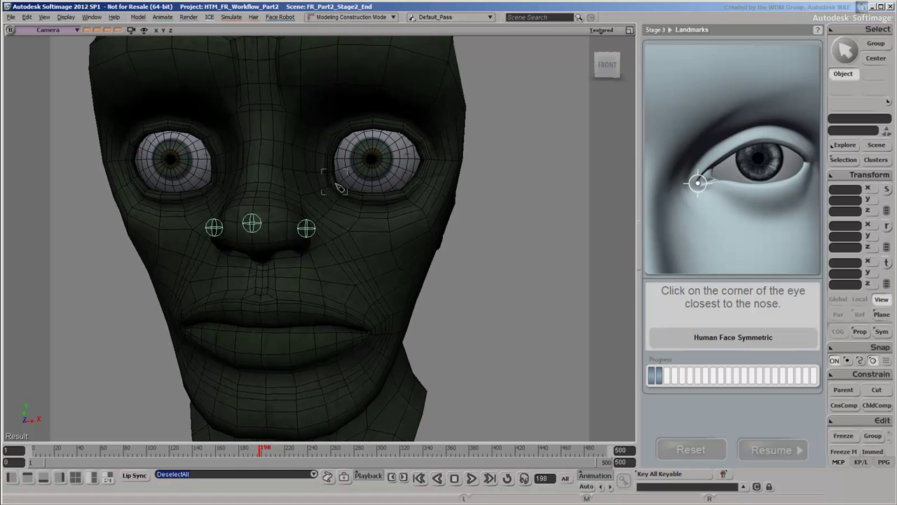
click(332, 183)
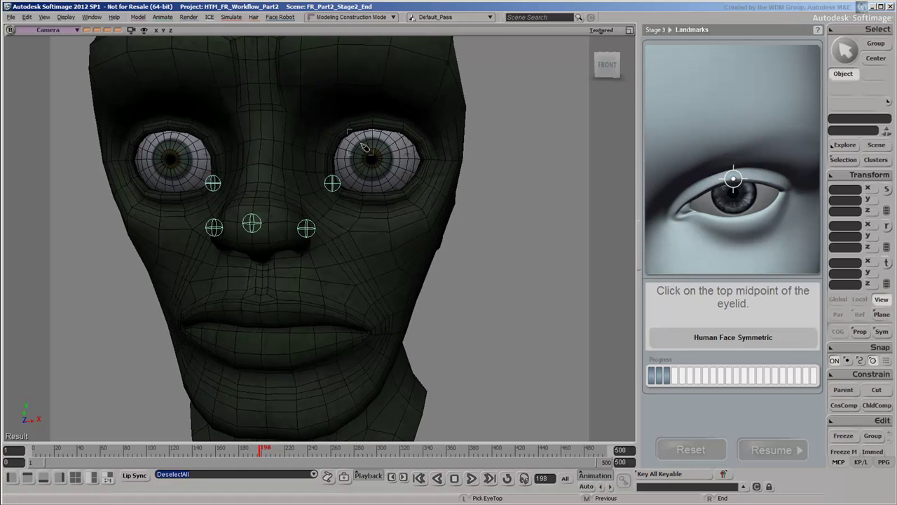
click(373, 123)
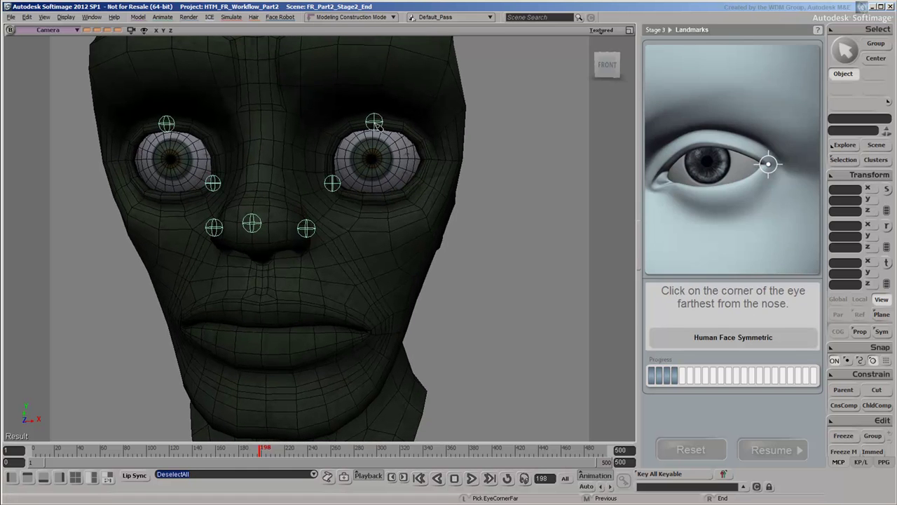
click(429, 161)
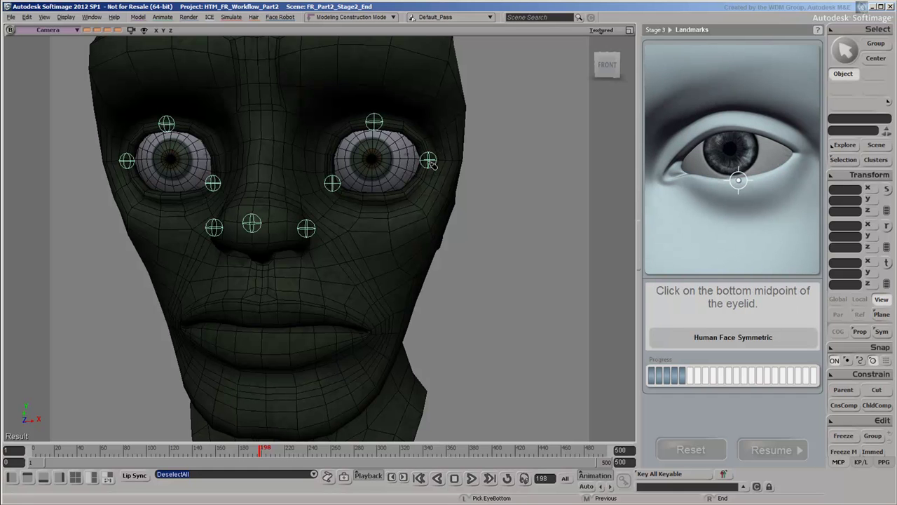
Step: Undo the misplaced eye landmarks, re-mark the eyelid top and outer eye corner, then pause and resume
middle_click(507, 199)
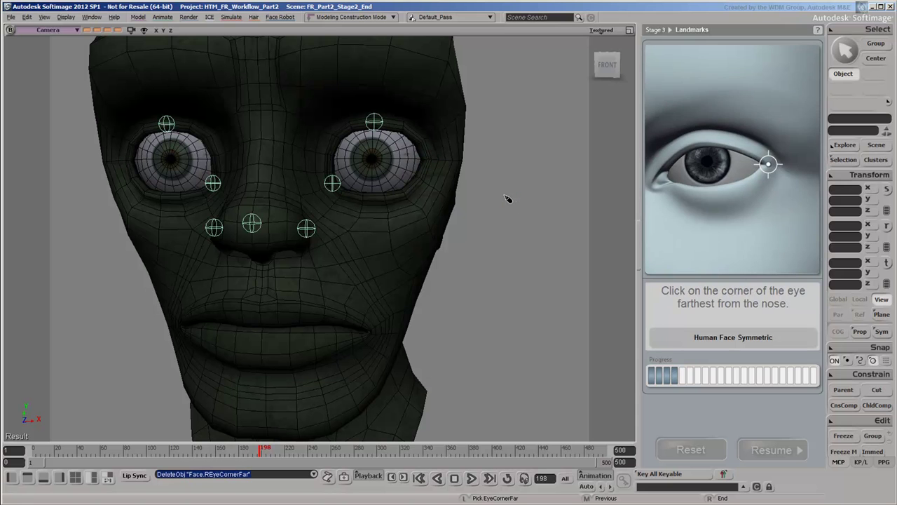
middle_click(508, 199)
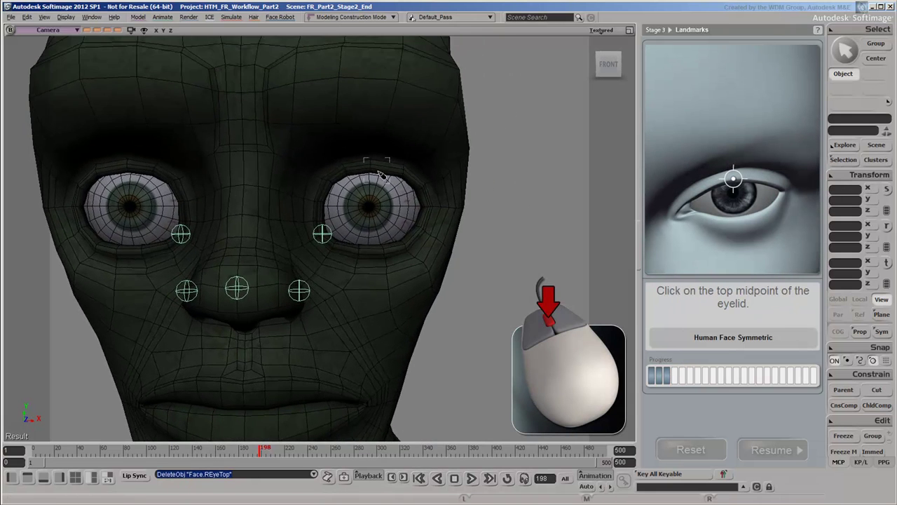
click(372, 165)
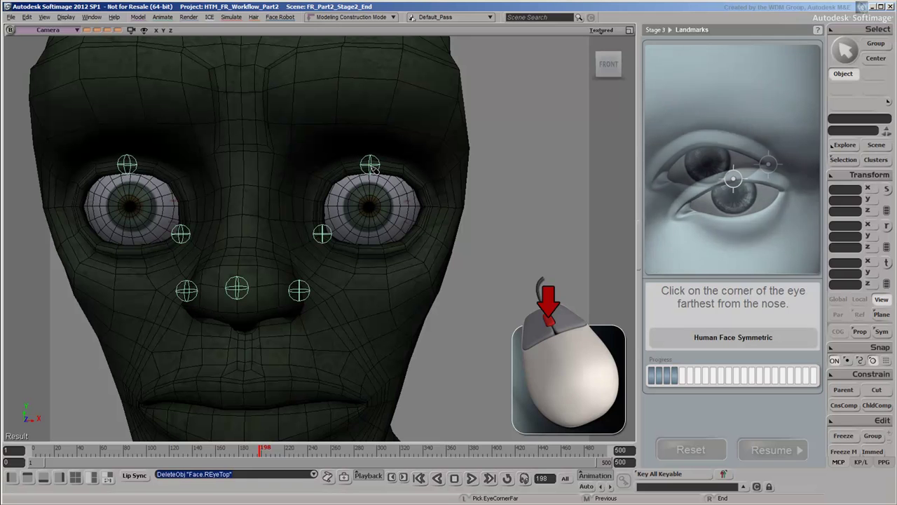
click(430, 206)
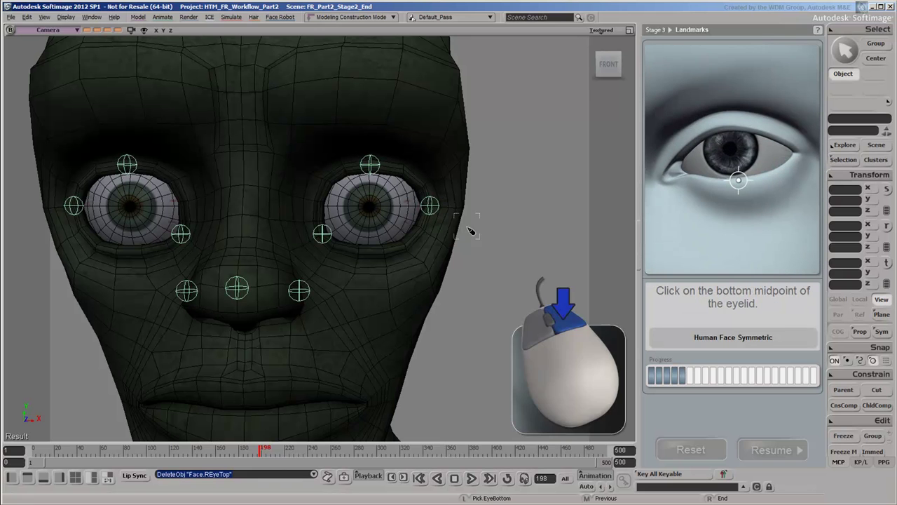
right_click(518, 239)
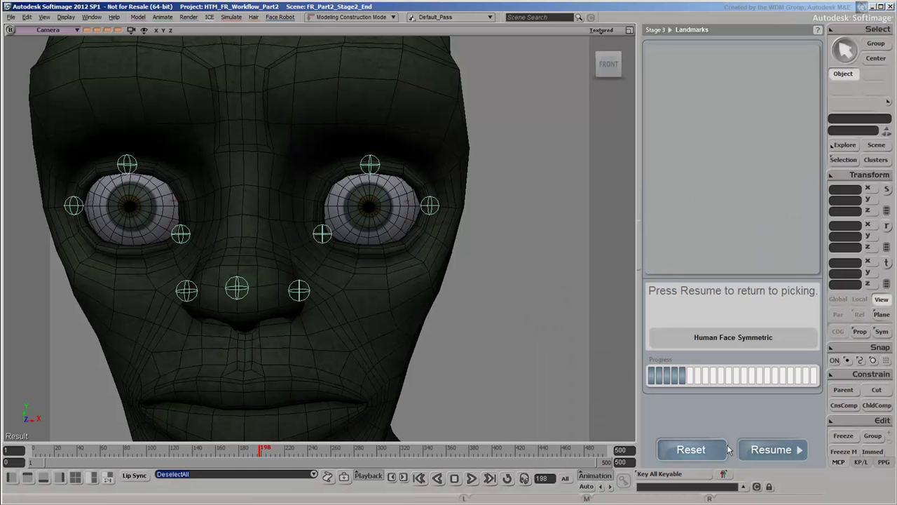
click(752, 449)
Step: Mark the eyelid bottom, eyebrow peak, forehead point, earlobe, jaw corner and its underside
click(377, 255)
scroll(396, 186, down, 2)
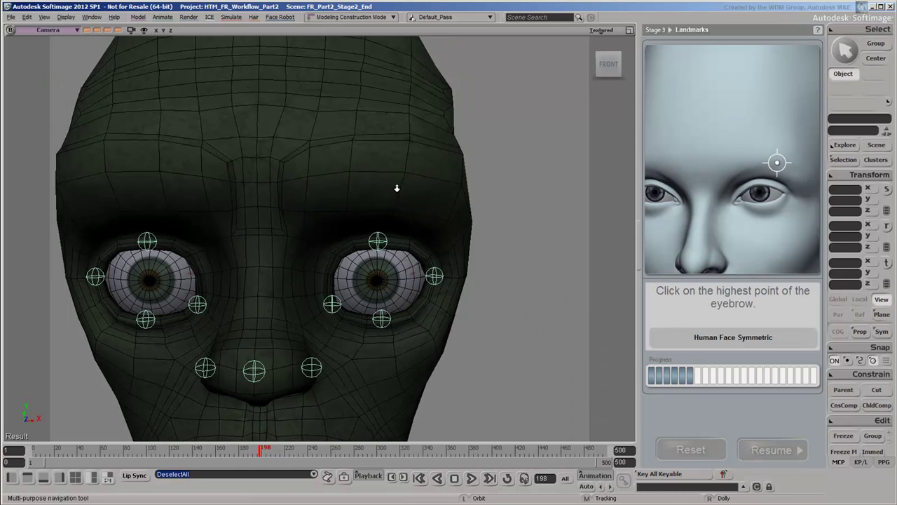
mouse_move(397, 186)
middle_down()
mouse_move(306, 170)
mouse_move(365, 247)
mouse_move(351, 255)
middle_up()
click(306, 170)
click(335, 139)
click(364, 247)
click(315, 280)
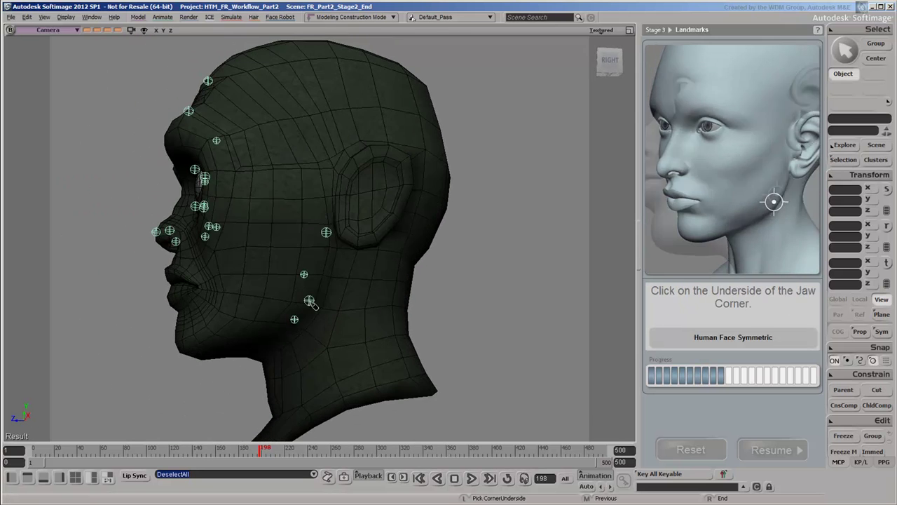
middle_drag(315, 281, 299, 302)
click(299, 302)
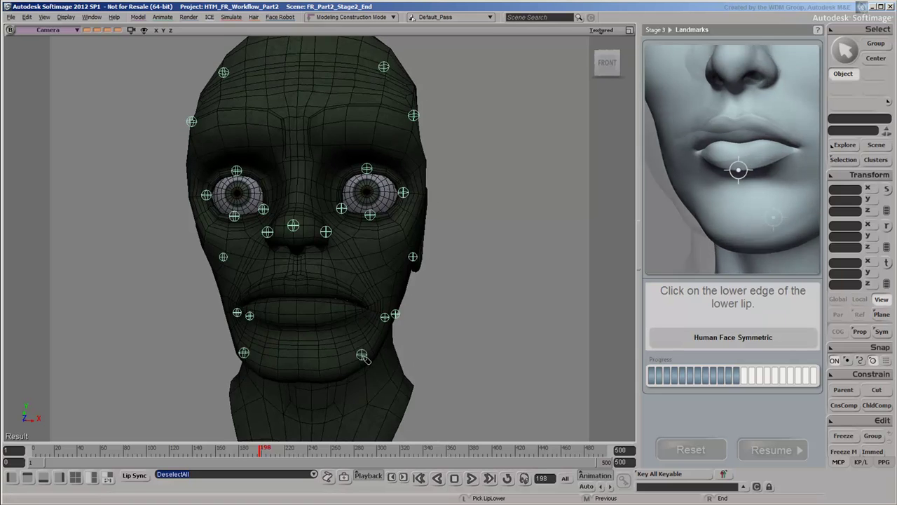
Step: Mark the lips, mouth corner, neck, Adam's apple, neck tendon and ear landmarks, then end picking
click(354, 264)
click(355, 189)
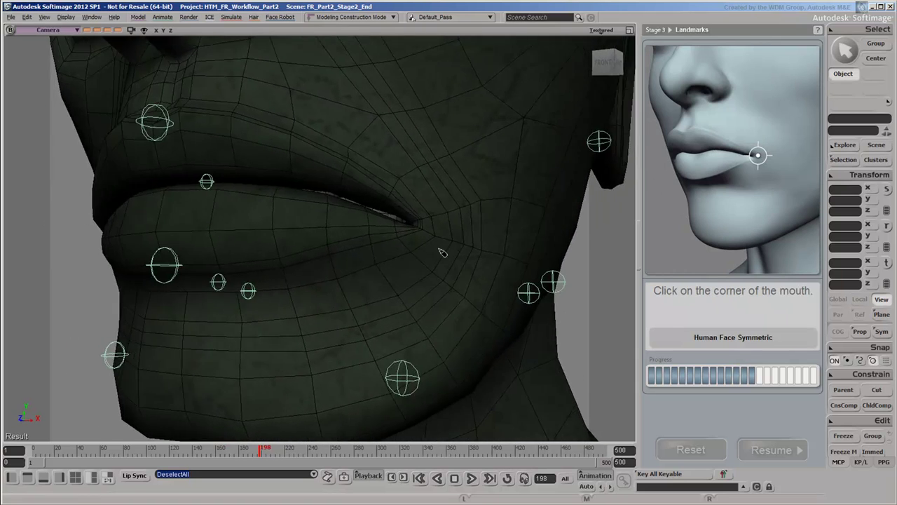
click(422, 225)
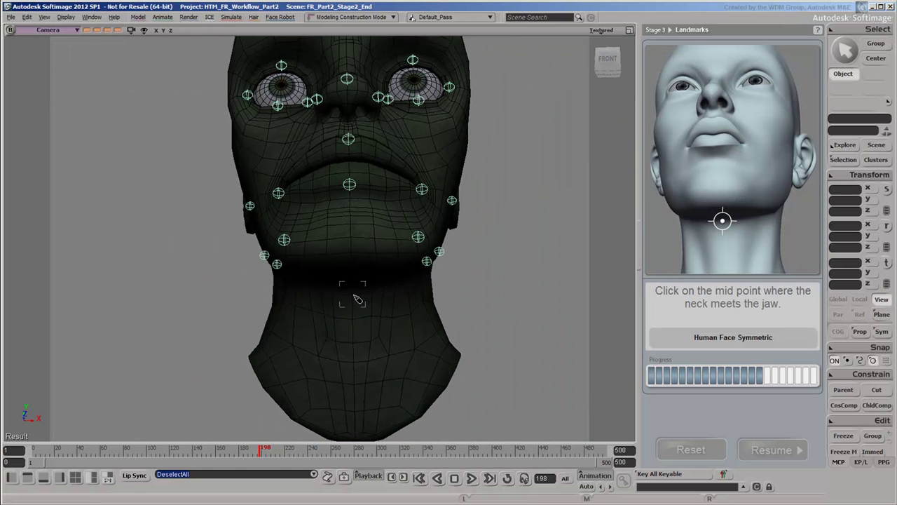
click(352, 294)
click(353, 335)
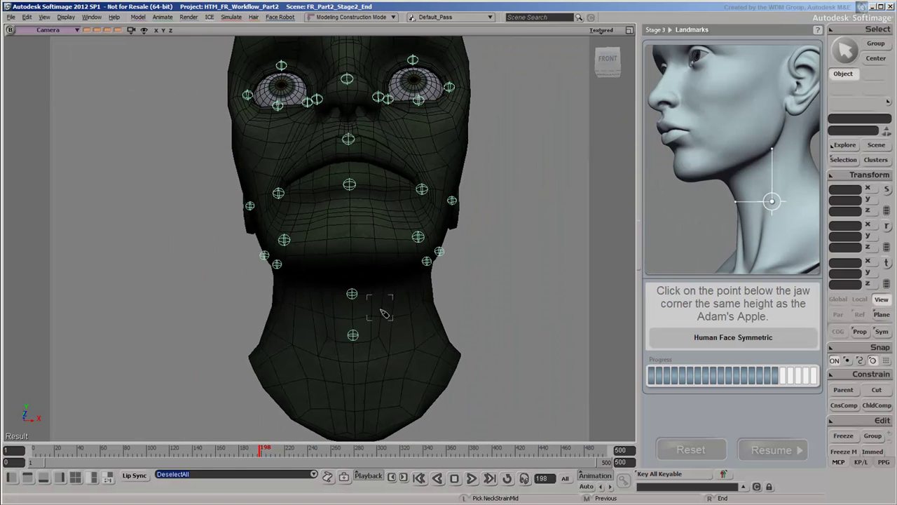
click(362, 327)
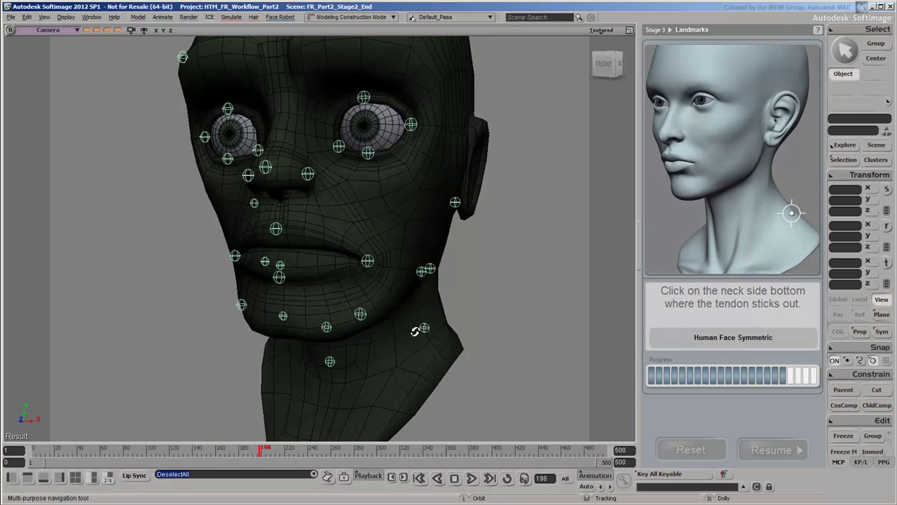
click(461, 347)
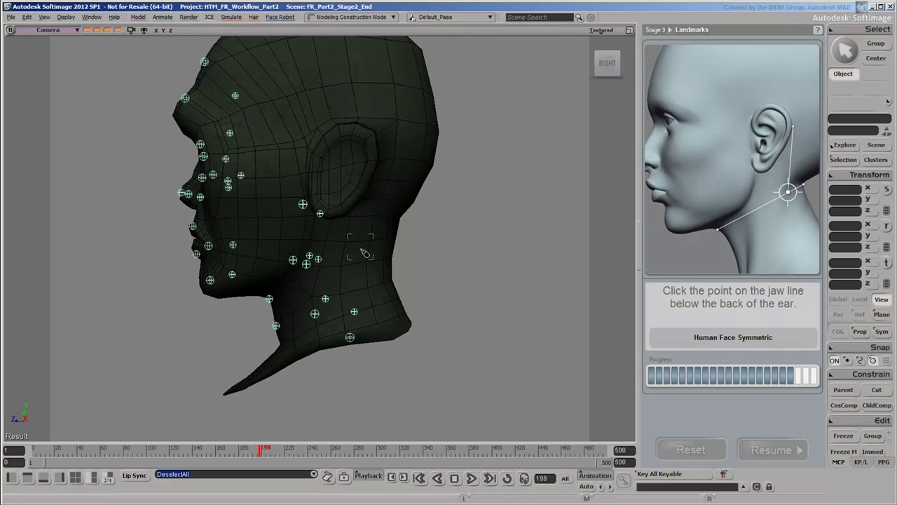
click(373, 239)
click(332, 180)
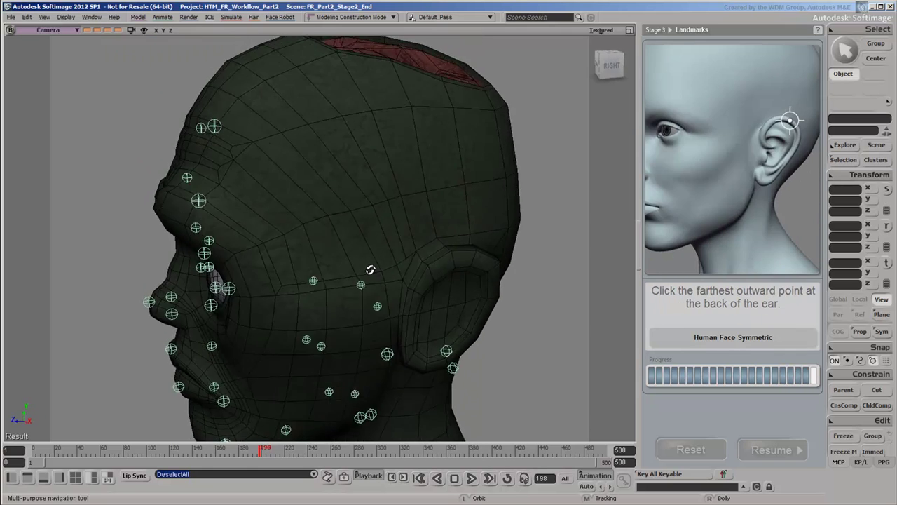
click(482, 254)
right_click(531, 295)
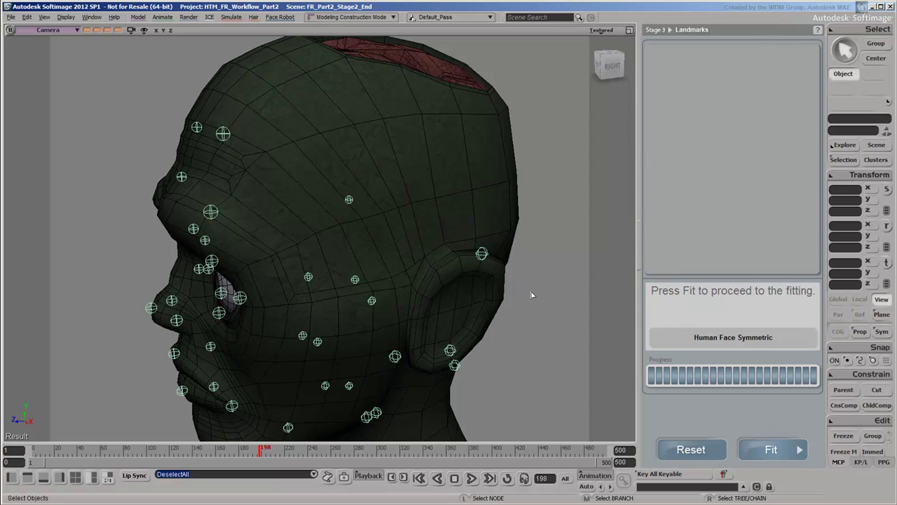
Step: Frame the head in front view, deselect it, and fit the face rig to the landmarks
click(601, 57)
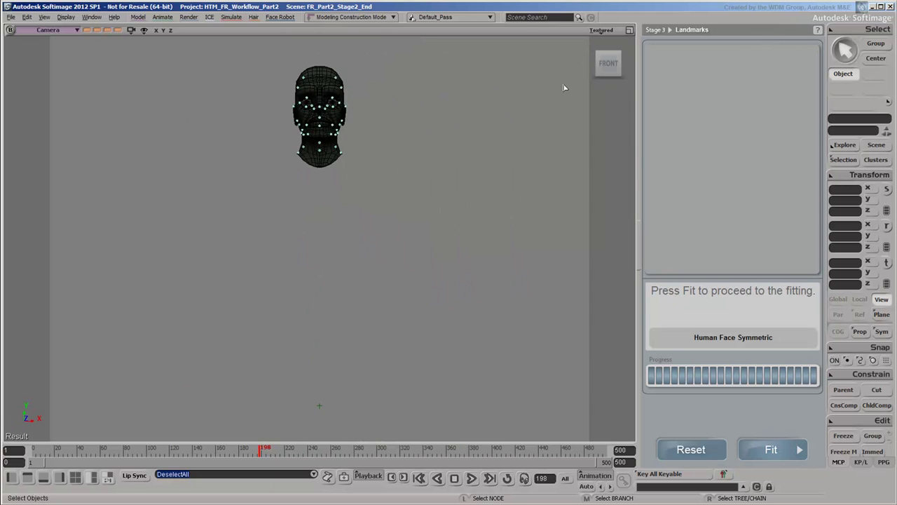
click(357, 161)
click(425, 189)
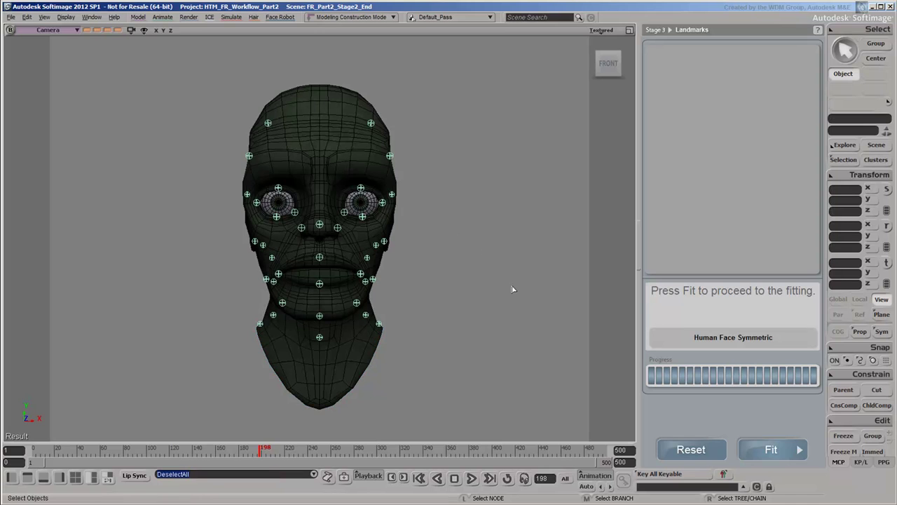
click(785, 456)
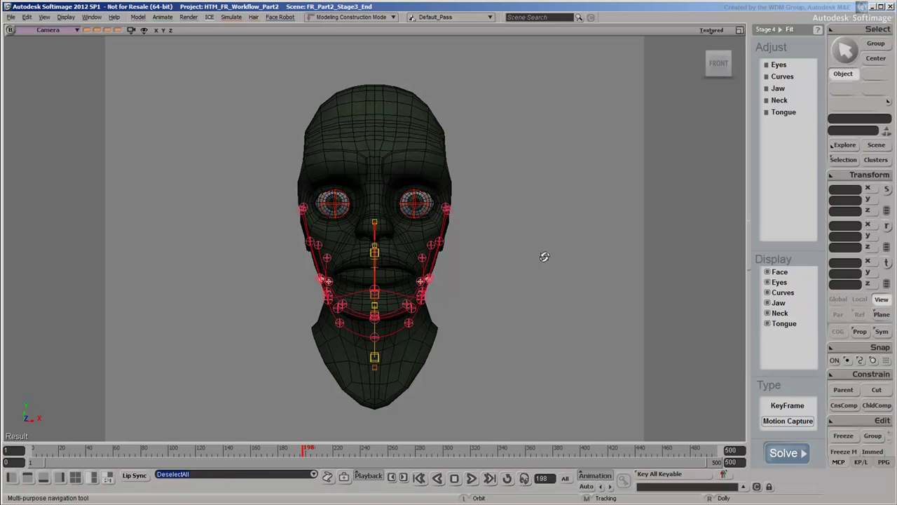
Step: Orbit the head to a side view and back to front, zooming in until it fills the view
key(s)
mouse_move(541, 257)
mouse_down()
mouse_move(486, 257)
mouse_move(589, 258)
mouse_up()
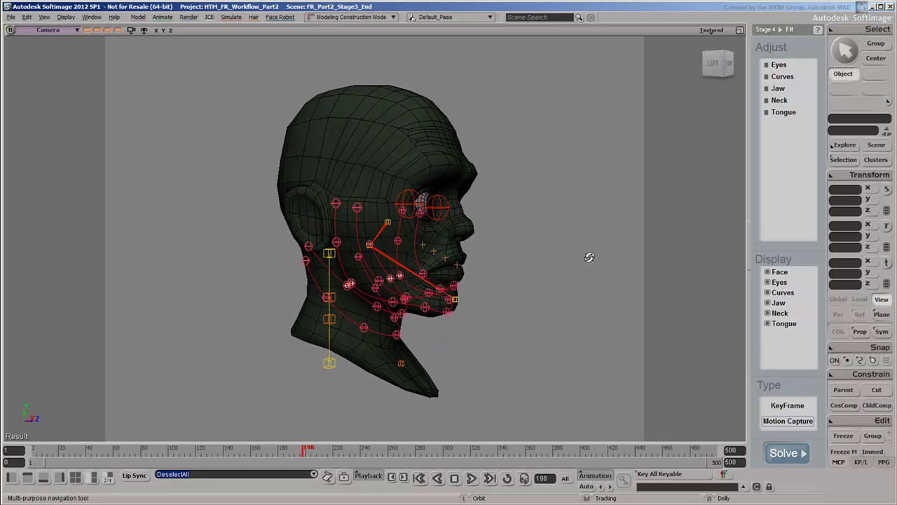
key(space)
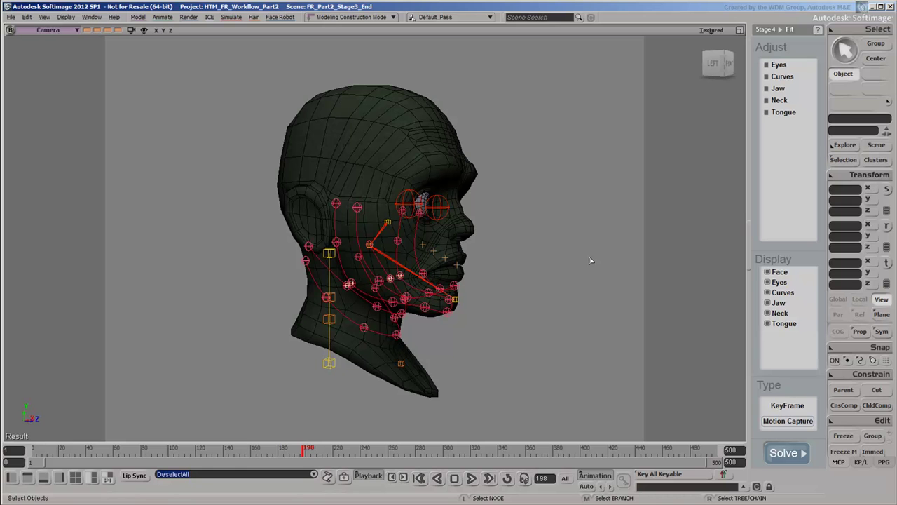
key(s)
drag(589, 255, 540, 256)
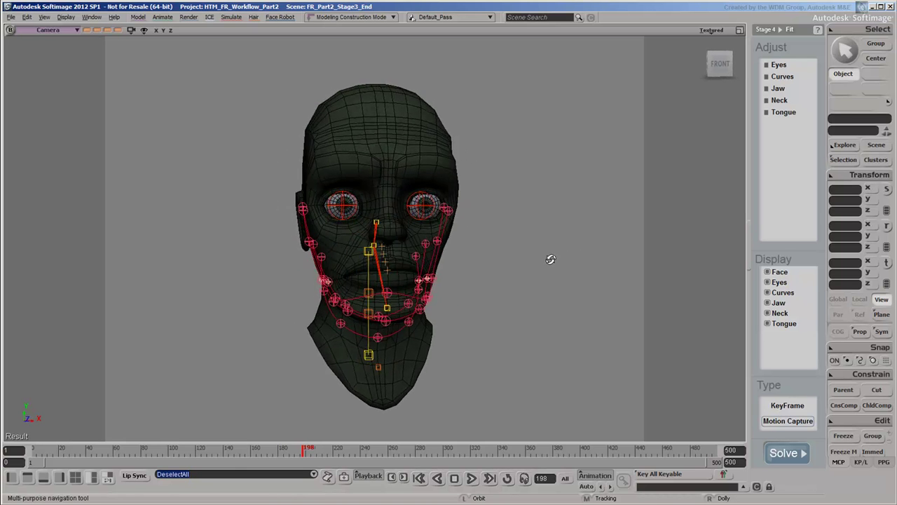
right_drag(580, 261, 611, 273)
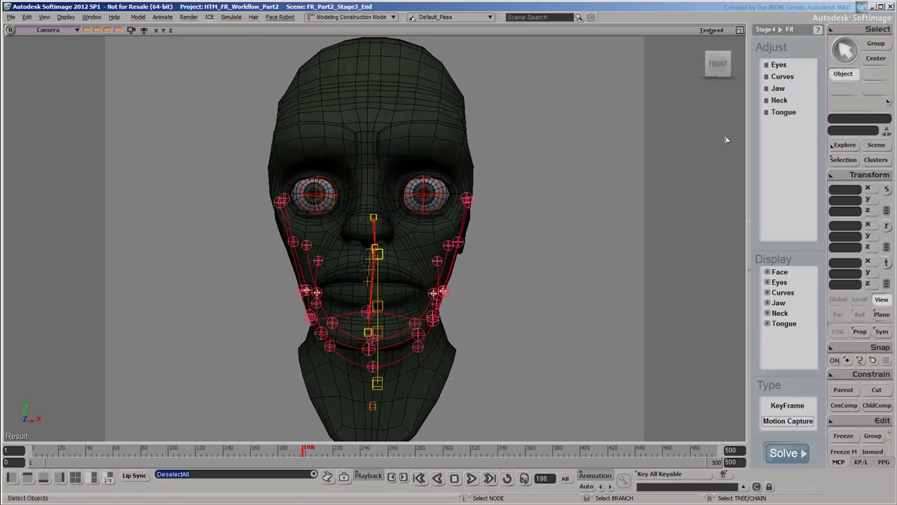
Step: Show only the eyes, check both eye centre controls, then bring back the head with its fit curves
click(775, 65)
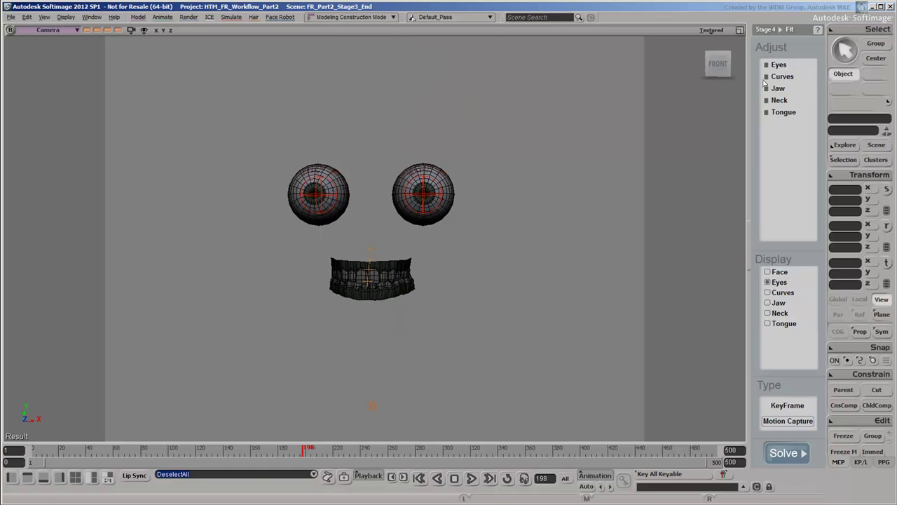
click(440, 187)
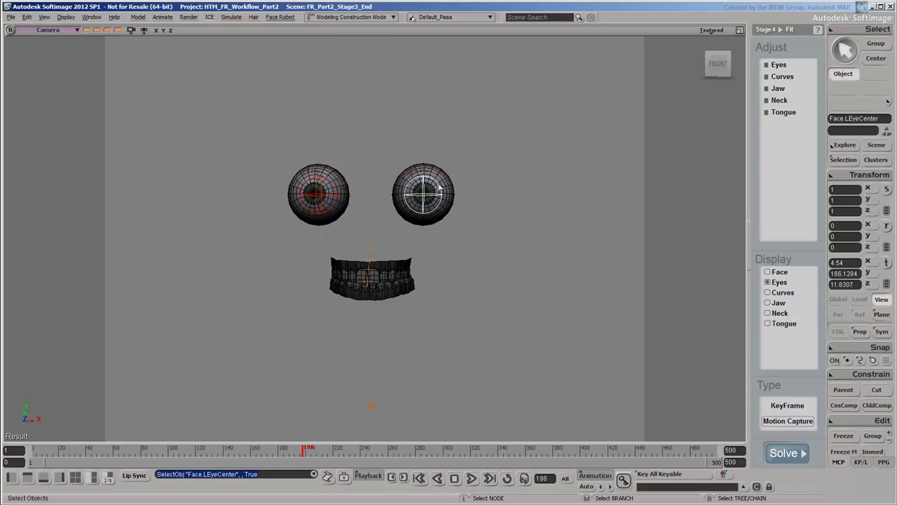
key(s)
mouse_move(336, 189)
mouse_down()
mouse_move(382, 191)
mouse_move(339, 192)
mouse_up()
click(344, 193)
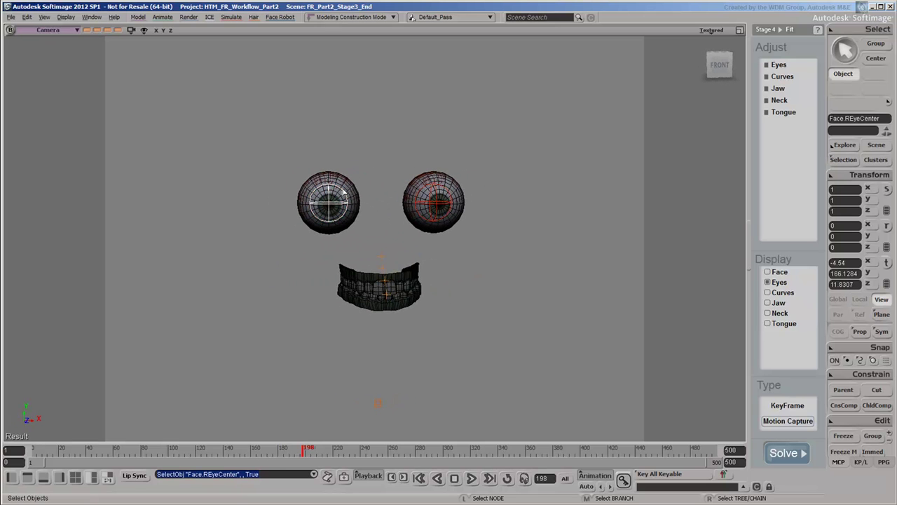
click(375, 153)
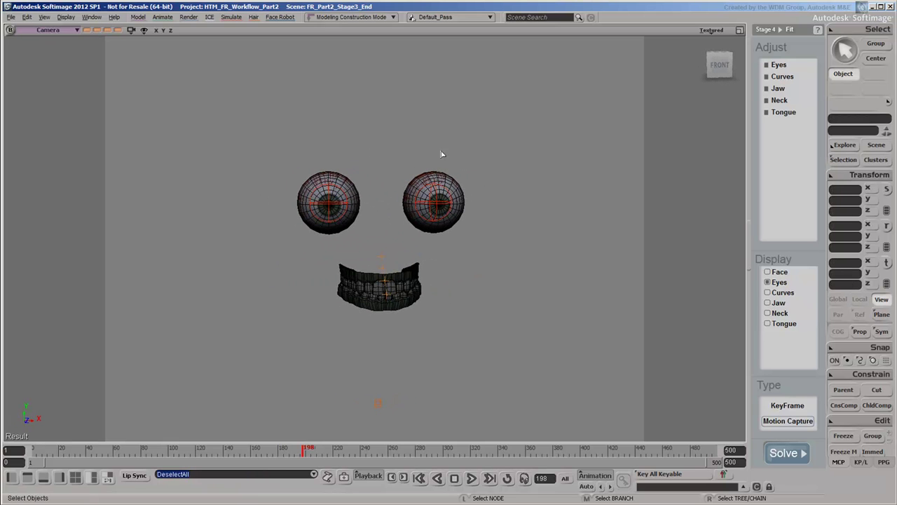
click(782, 78)
key(s)
drag(553, 223, 530, 208)
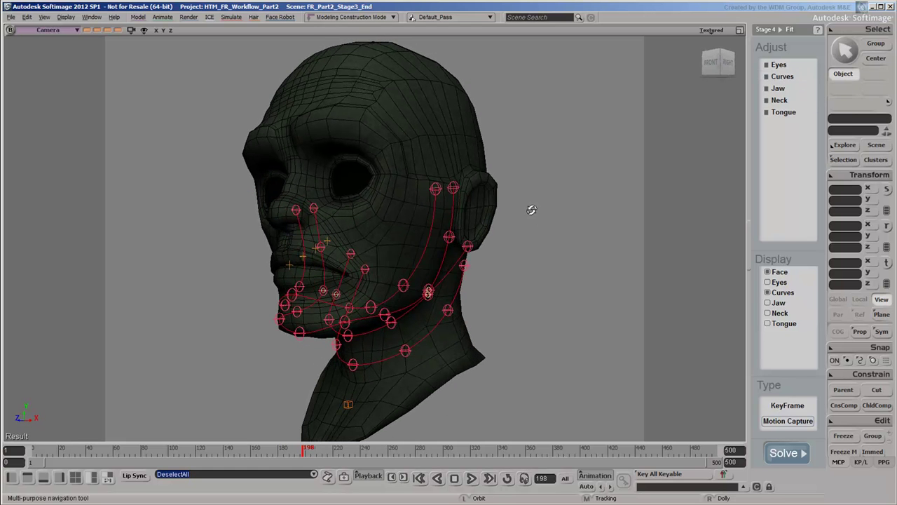
click(436, 209)
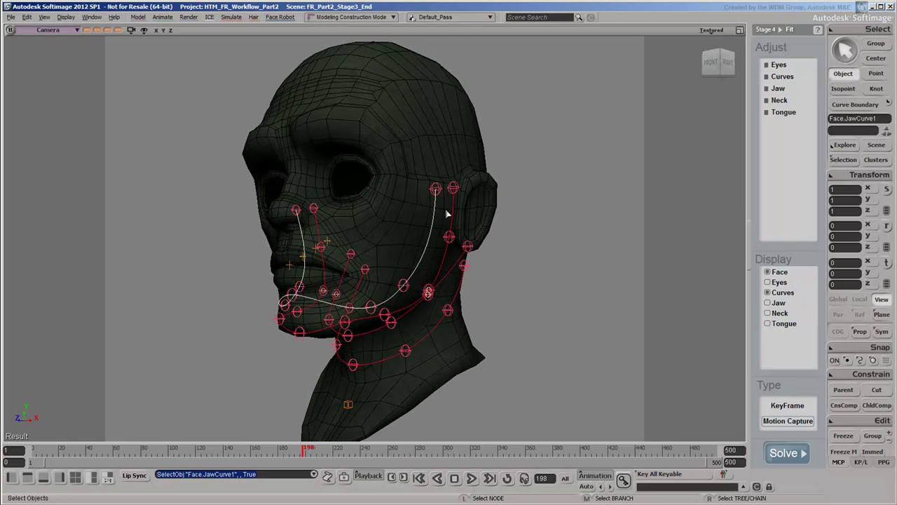
shift+click(454, 214)
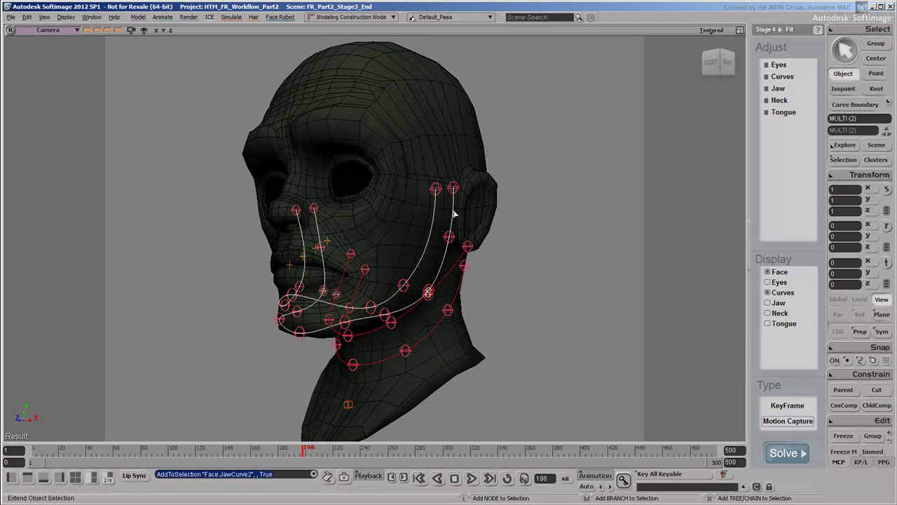
shift+click(453, 272)
shift+click(457, 299)
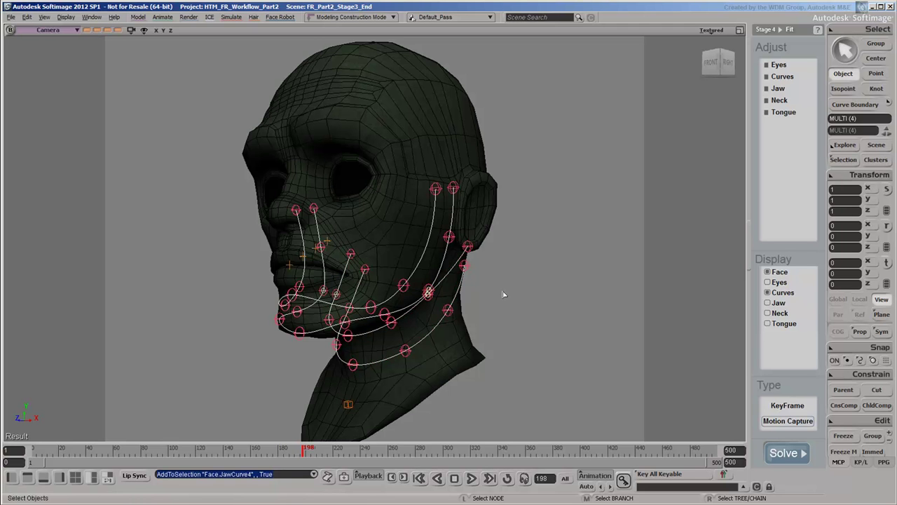
mouse_move(500, 296)
mouse_down()
mouse_move(469, 291)
mouse_move(530, 293)
mouse_move(519, 246)
mouse_move(498, 248)
mouse_up()
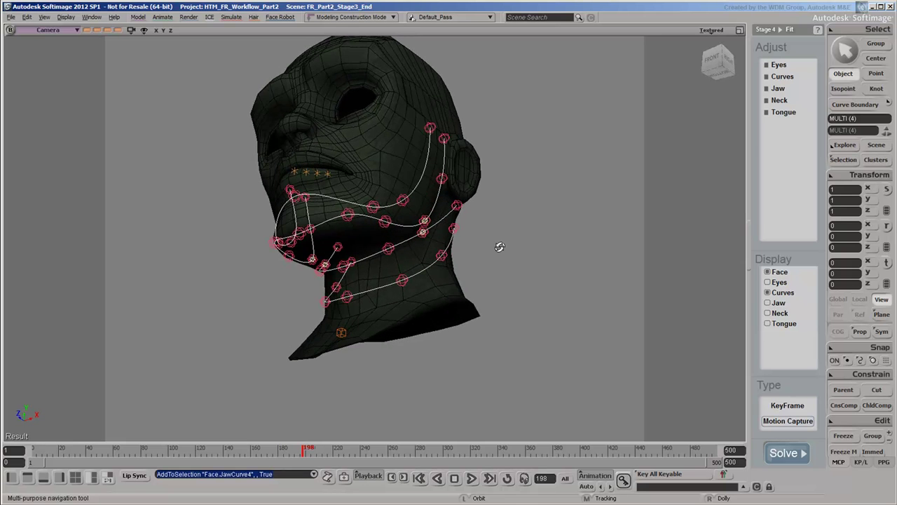
click(500, 250)
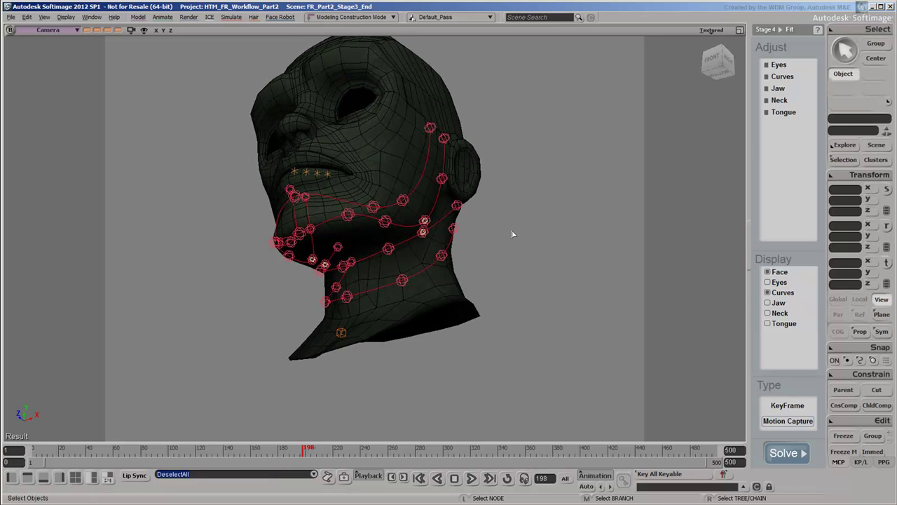
key(r)
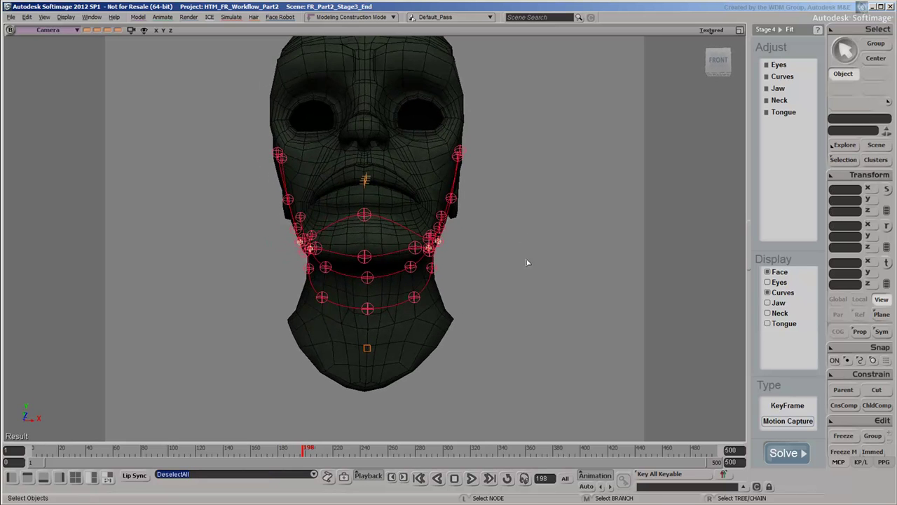
click(438, 268)
key(v)
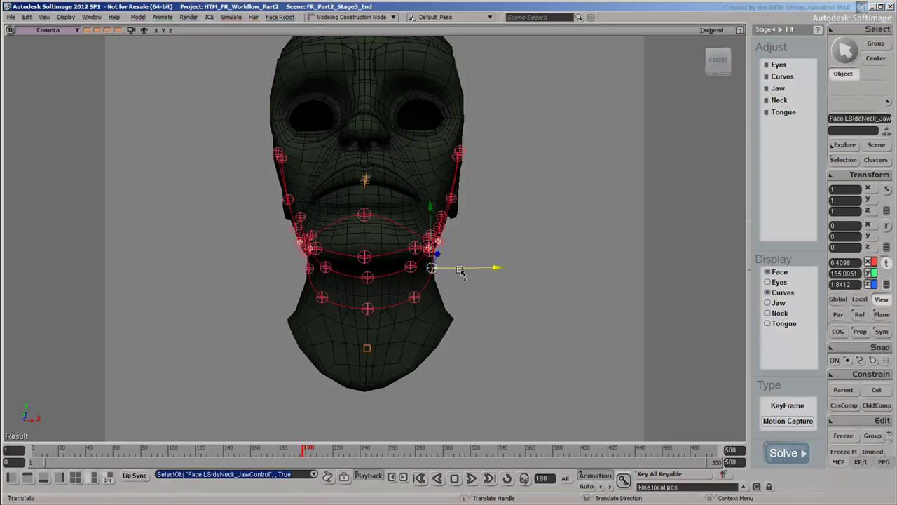
mouse_move(468, 272)
mouse_down()
mouse_move(501, 271)
mouse_move(467, 272)
mouse_move(494, 274)
mouse_move(474, 276)
mouse_up()
key(ctrl+z)
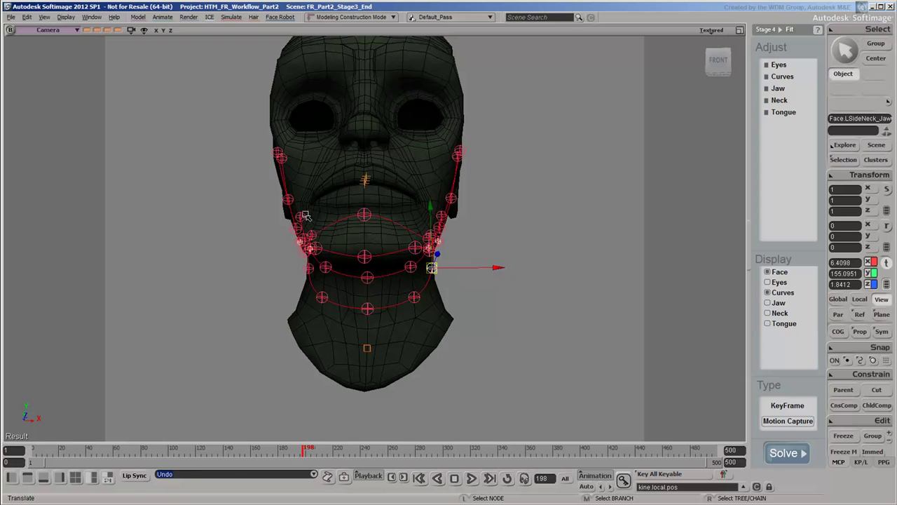
click(290, 202)
mouse_move(301, 200)
mouse_down()
mouse_move(261, 199)
mouse_move(297, 200)
mouse_up()
key(ctrl+z)
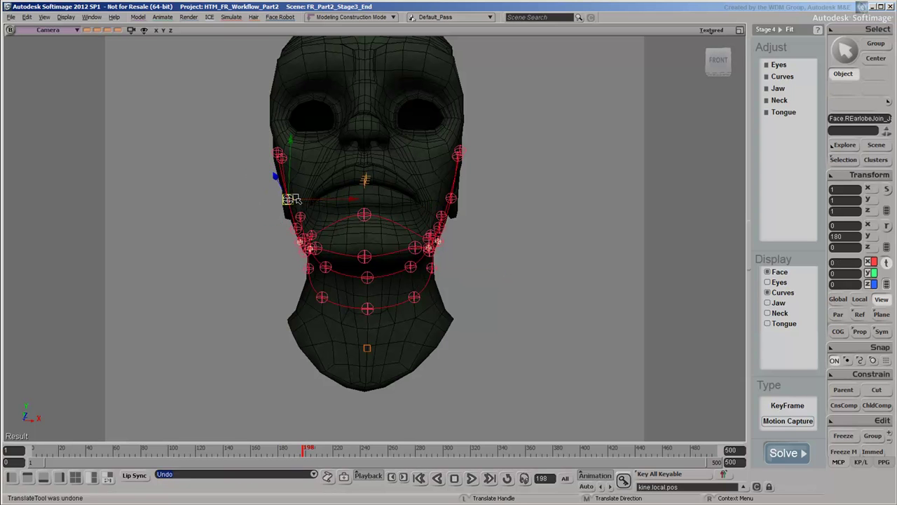
middle_drag(372, 194, 567, 154)
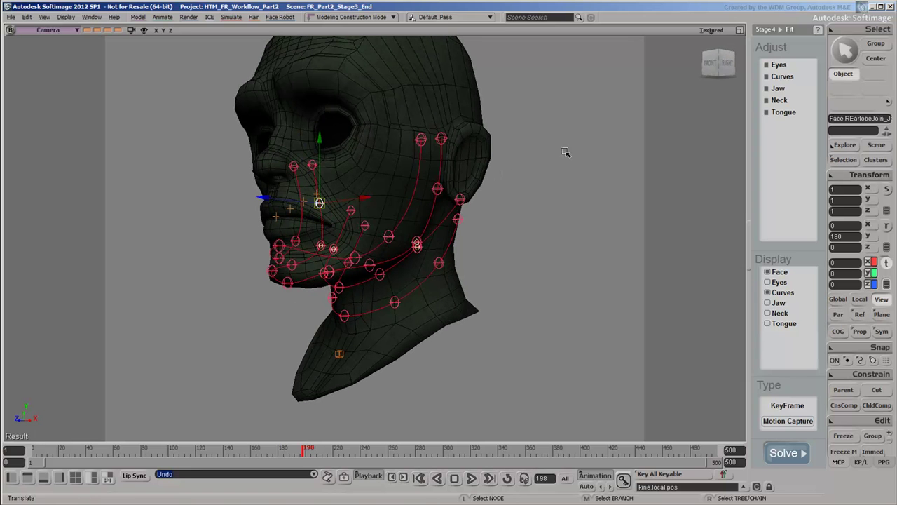
Step: Show the jaw guide and lower JawStart to the jaw angle and JawEnd onto the chin
click(778, 89)
click(351, 170)
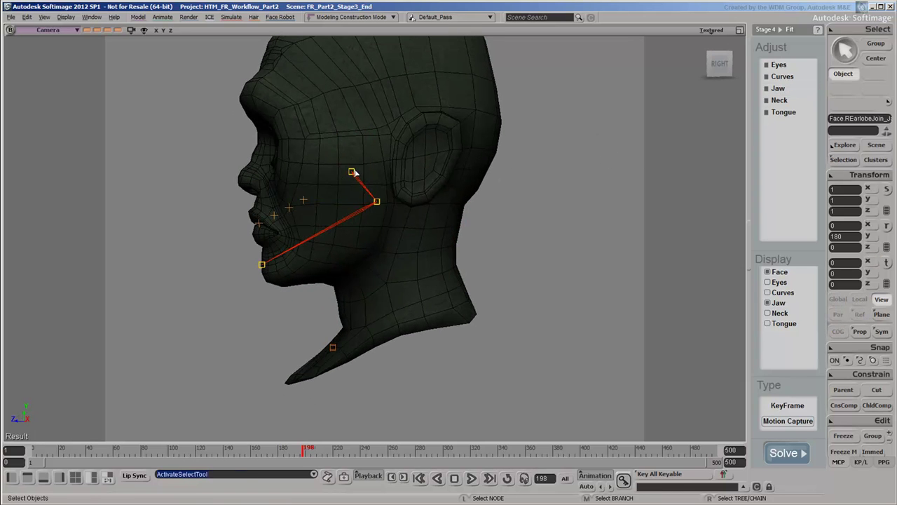
click(376, 201)
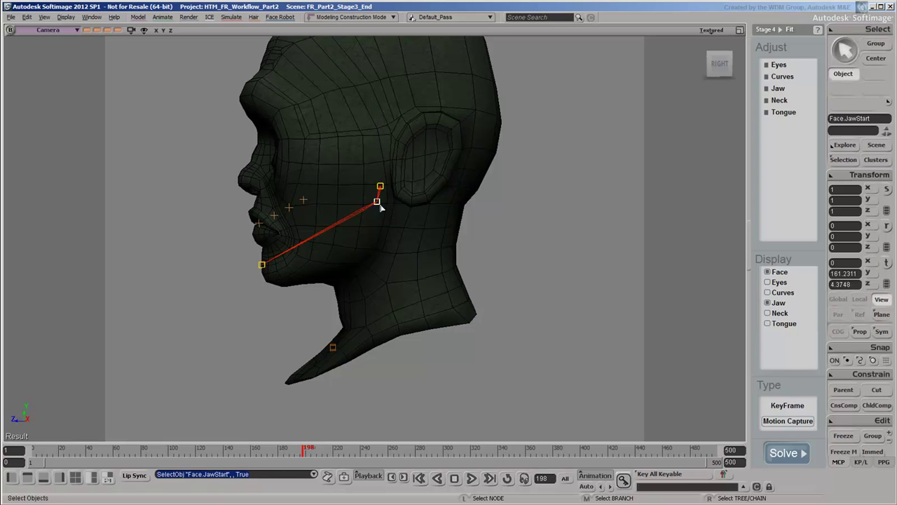
mouse_move(376, 201)
mouse_down()
mouse_move(382, 223)
mouse_move(342, 225)
mouse_up()
click(262, 265)
drag(228, 243, 230, 262)
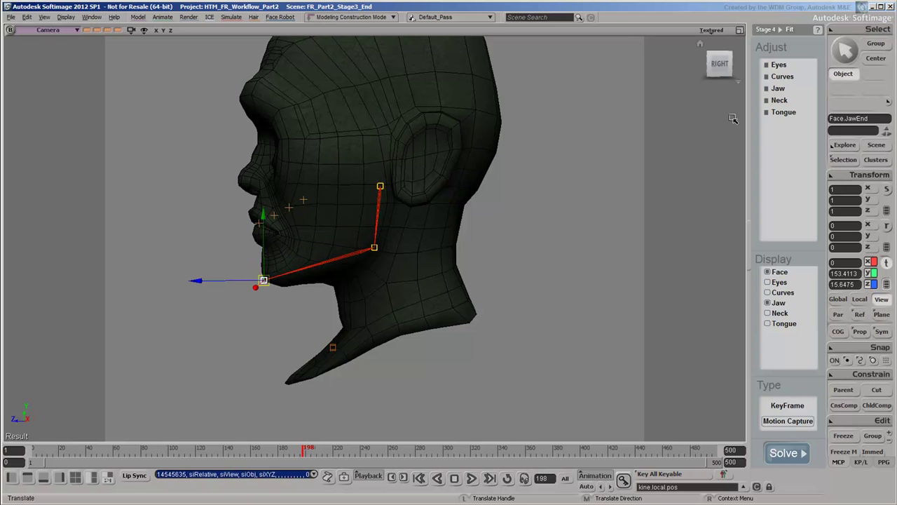
Step: Show the neck guide and move the HeadBase control forward inside the neck
click(781, 101)
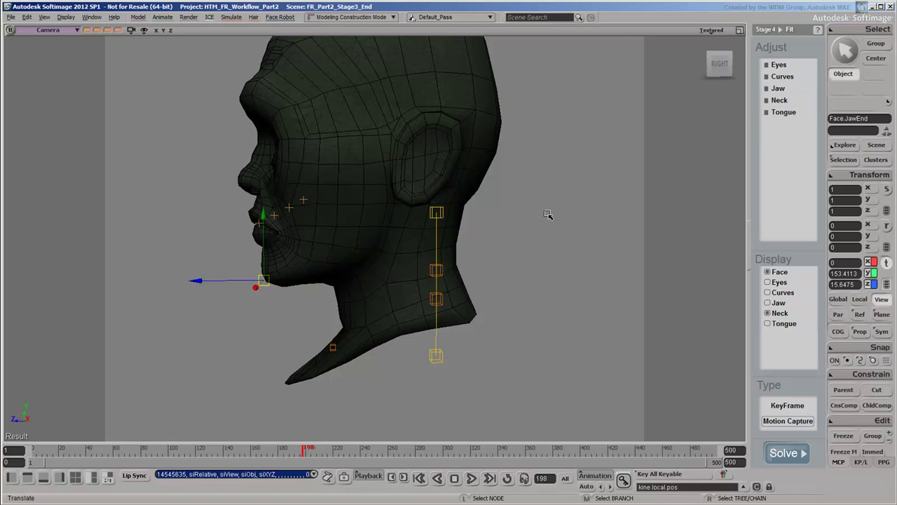
drag(542, 214, 535, 214)
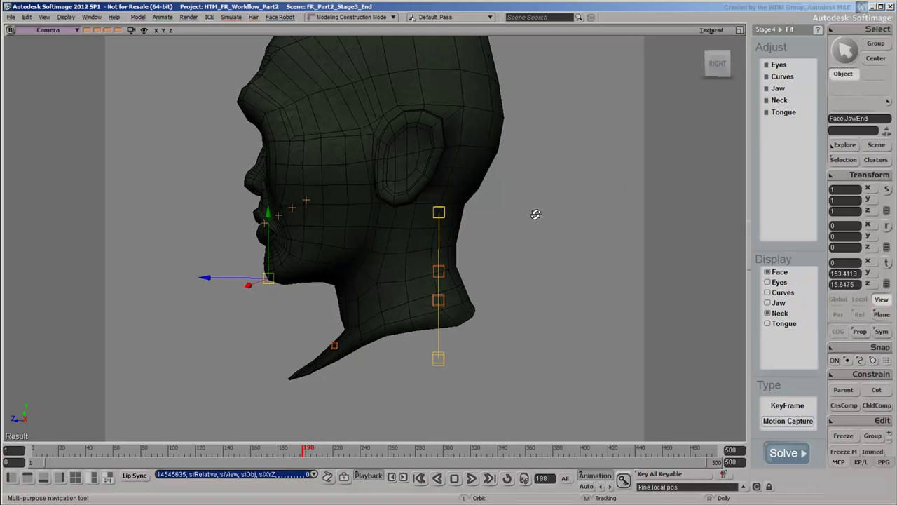
key(v)
click(440, 212)
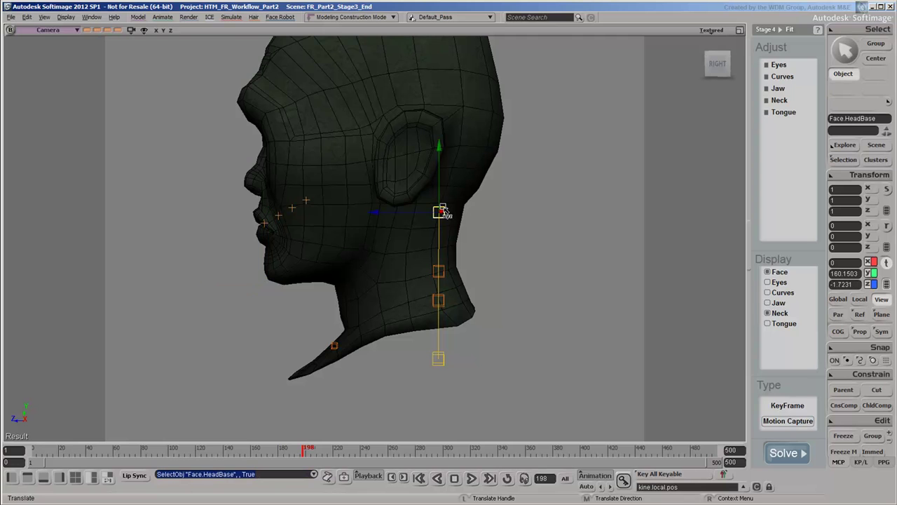
key(space)
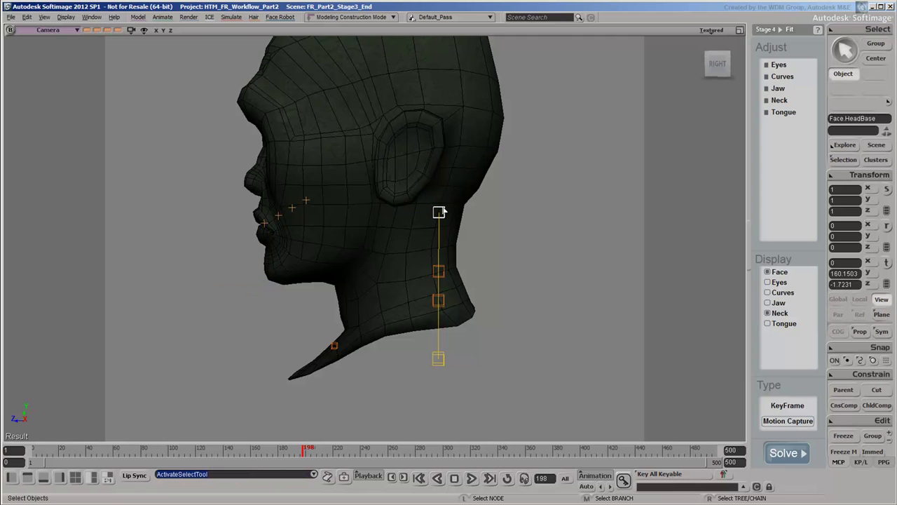
key(v)
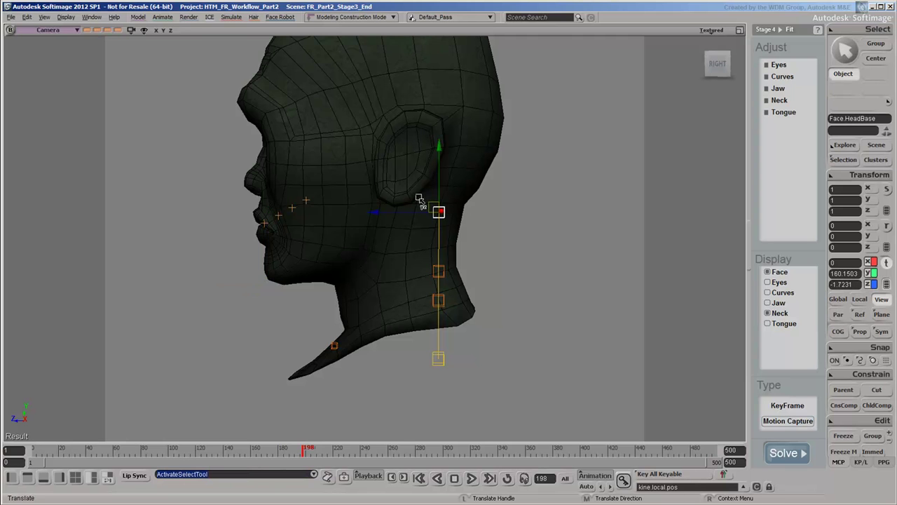
drag(421, 201, 401, 204)
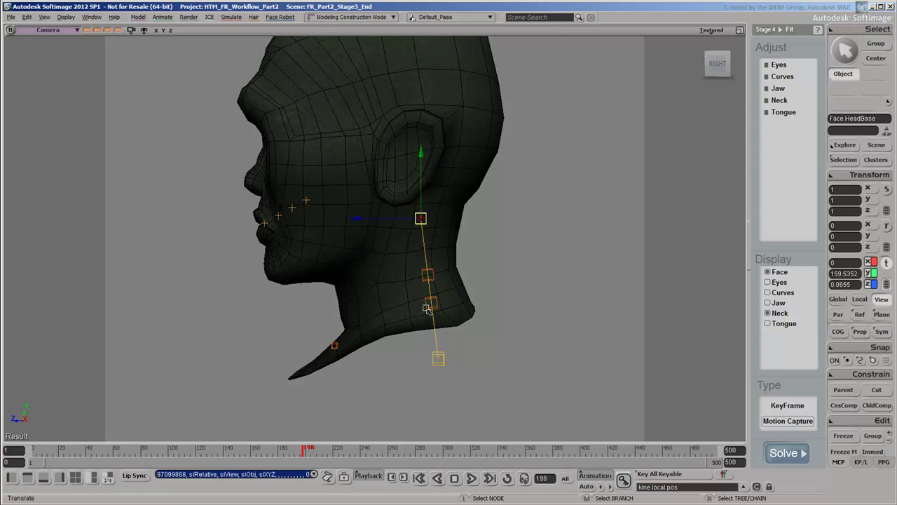
Step: Move NeckBase up and forward into the neck, then clear the selection
click(439, 358)
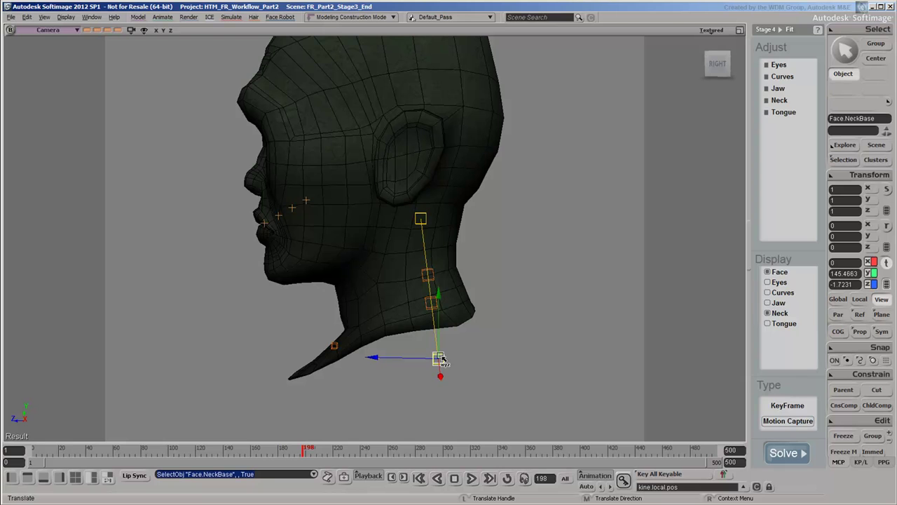
mouse_move(442, 359)
mouse_down()
mouse_move(416, 344)
mouse_move(405, 321)
mouse_up()
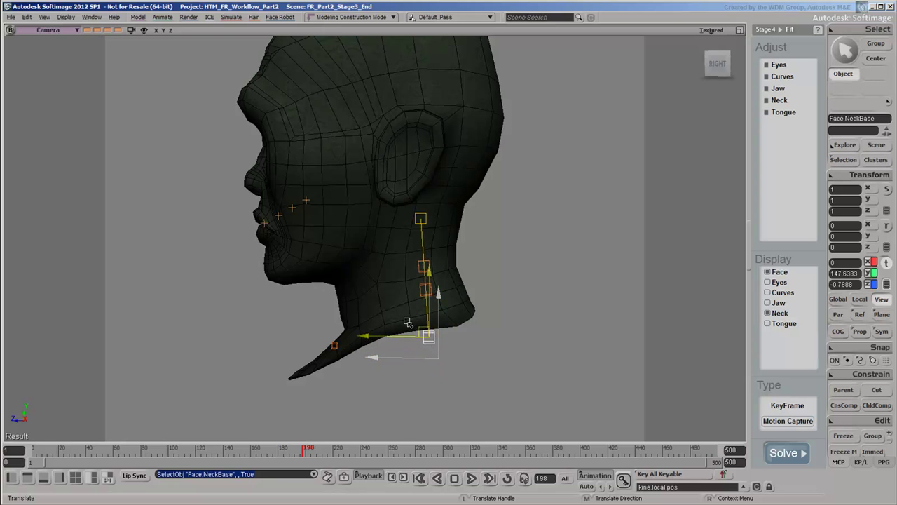
drag(404, 321, 405, 323)
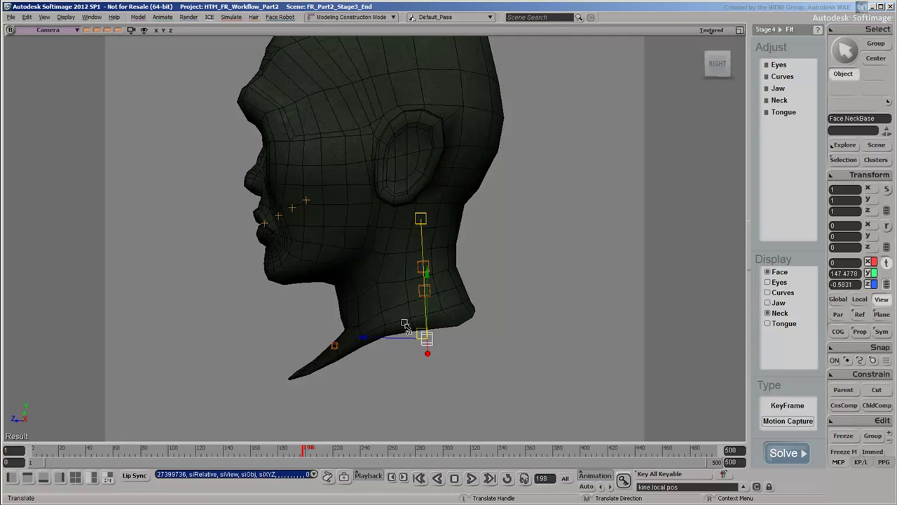
click(486, 289)
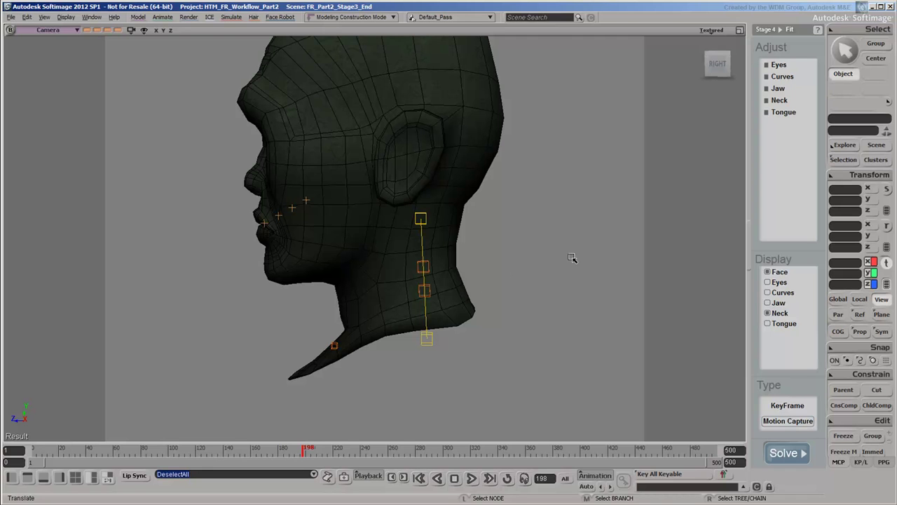
Step: Display only the tongue and move the TongueBase and TongueBack markers onto its mesh
click(804, 114)
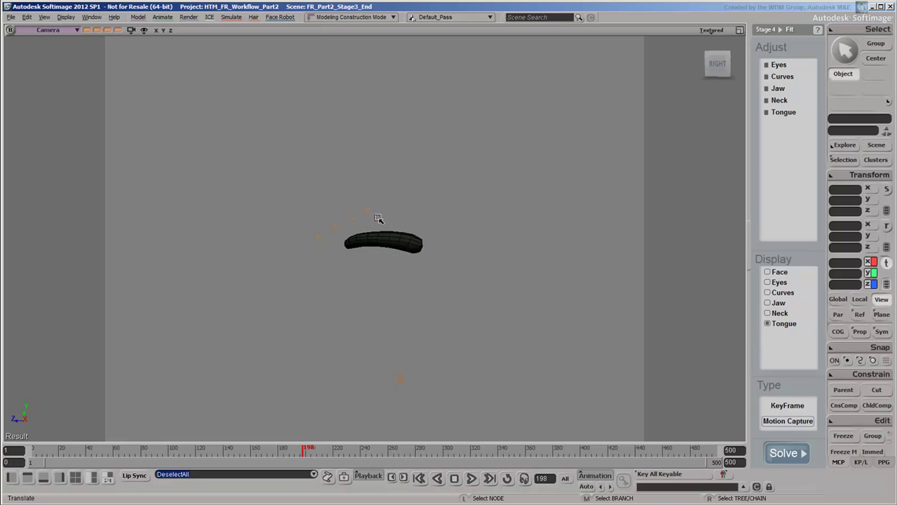
click(356, 163)
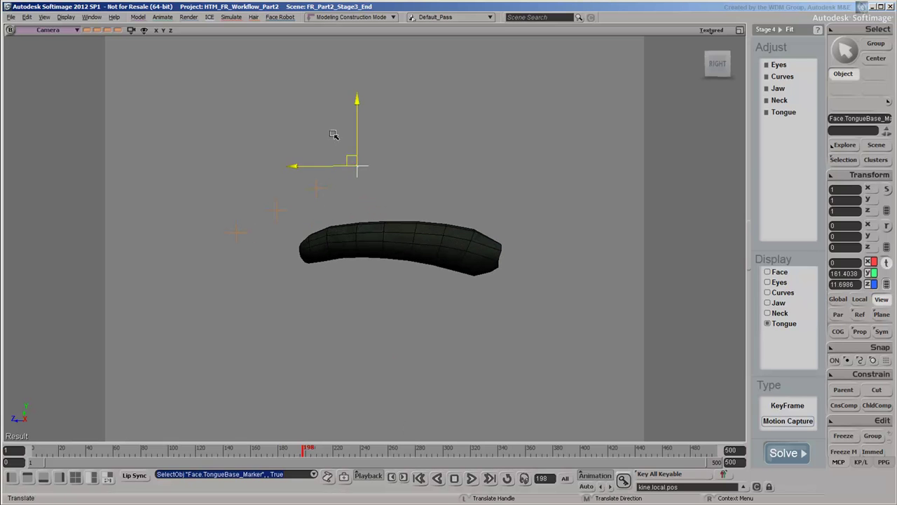
drag(334, 134, 465, 230)
click(313, 184)
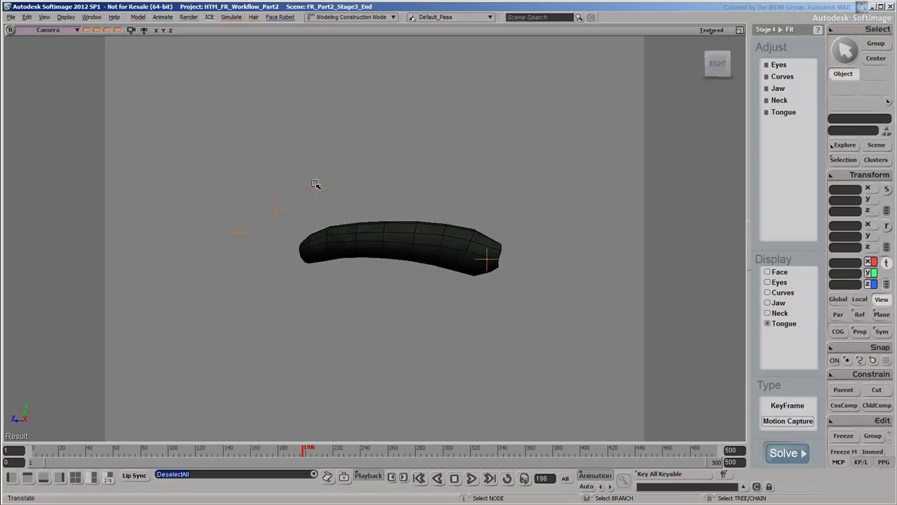
click(314, 184)
drag(313, 184, 393, 209)
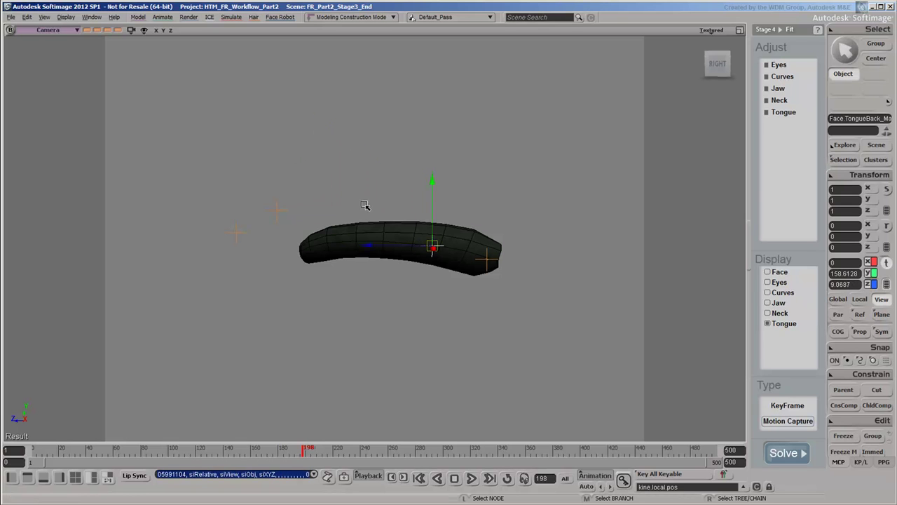
click(336, 210)
Step: Place TongueFront and TongueTip on the tongue's left part, then show all face parts again
click(278, 210)
drag(237, 176, 311, 199)
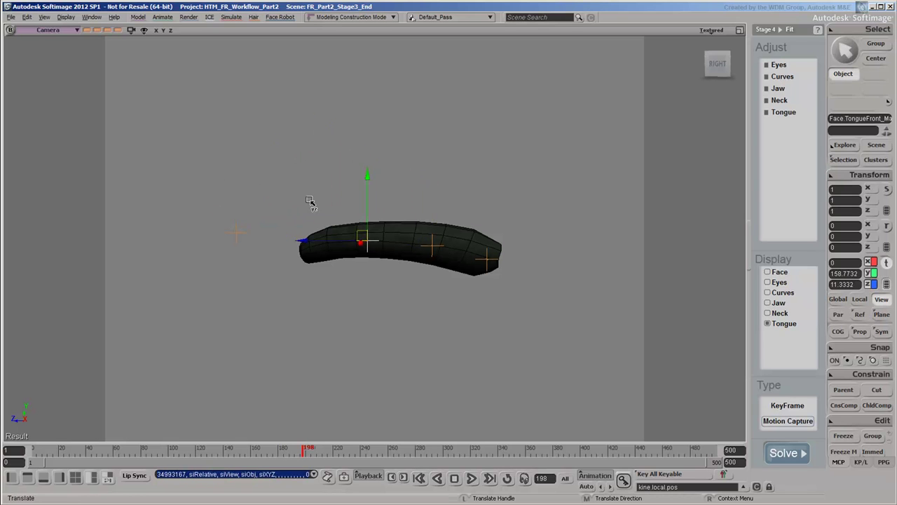
click(310, 198)
click(240, 230)
drag(226, 210, 260, 214)
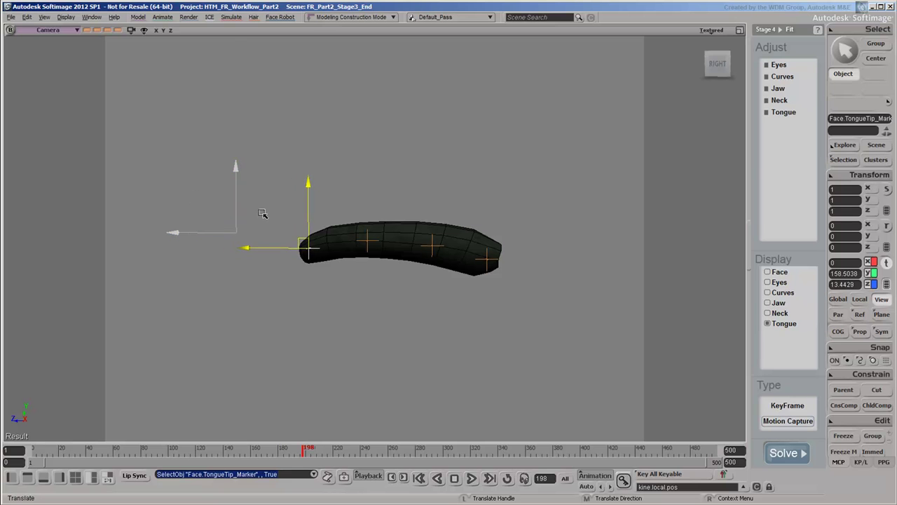
click(254, 170)
click(767, 313)
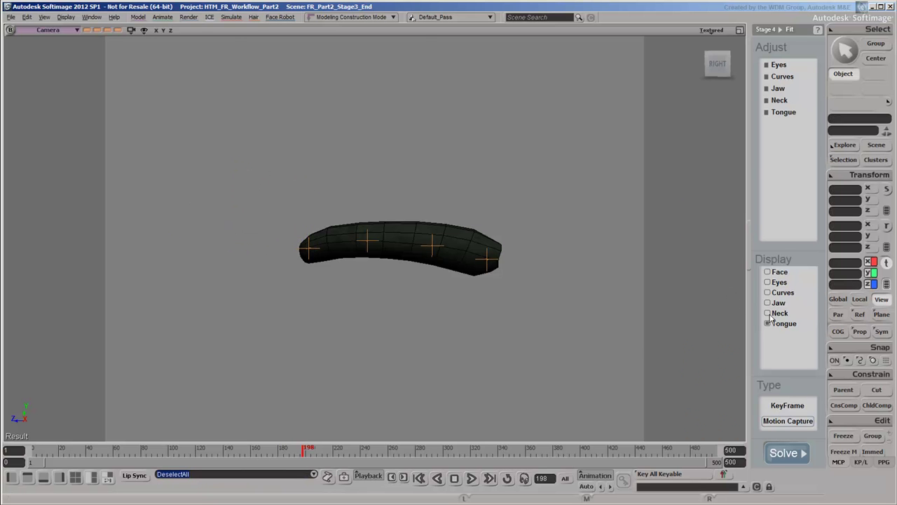
click(767, 271)
Step: Select the head mesh and inspect its LEarCluster and REarCluster from the Clusters list
middle_click(534, 221)
key(f)
mouse_move(534, 221)
middle_down()
mouse_move(631, 250)
mouse_move(528, 199)
middle_up()
click(876, 159)
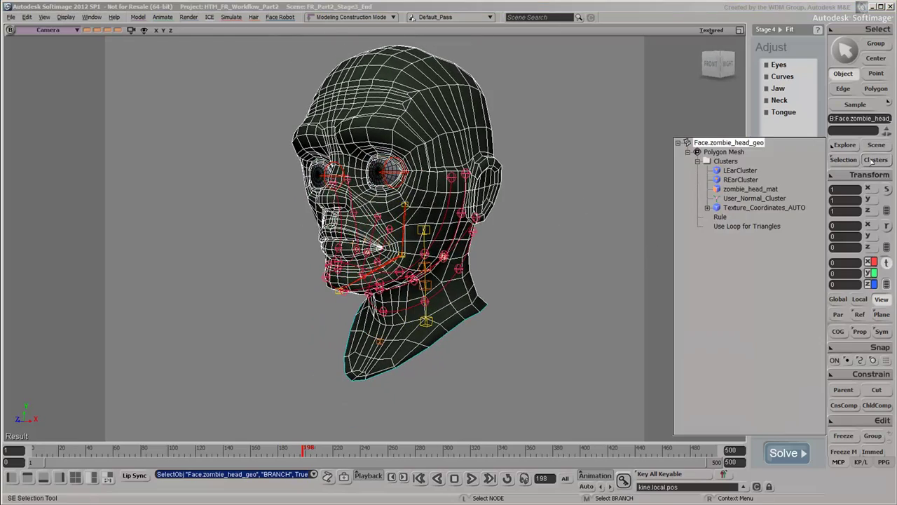
click(752, 177)
mouse_move(543, 175)
middle_down()
mouse_move(505, 179)
mouse_move(701, 168)
middle_up()
click(876, 159)
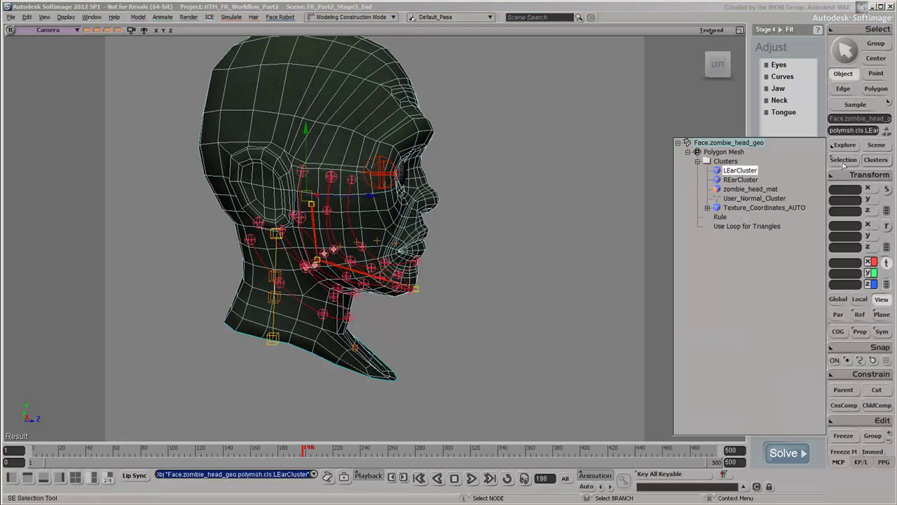
click(747, 183)
middle_drag(574, 181, 521, 183)
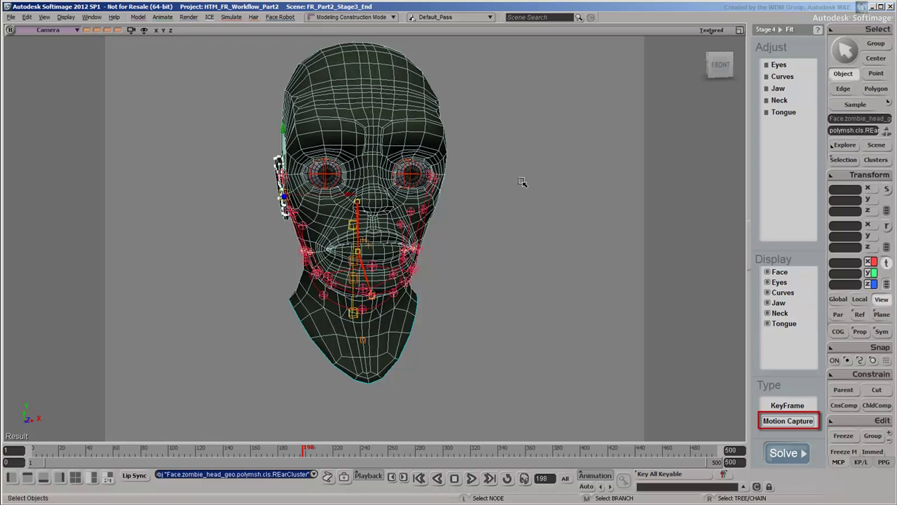
Step: Deselect everything and solve the fitted head into the Stage 5 Act rig
key(ctrl+shift+a)
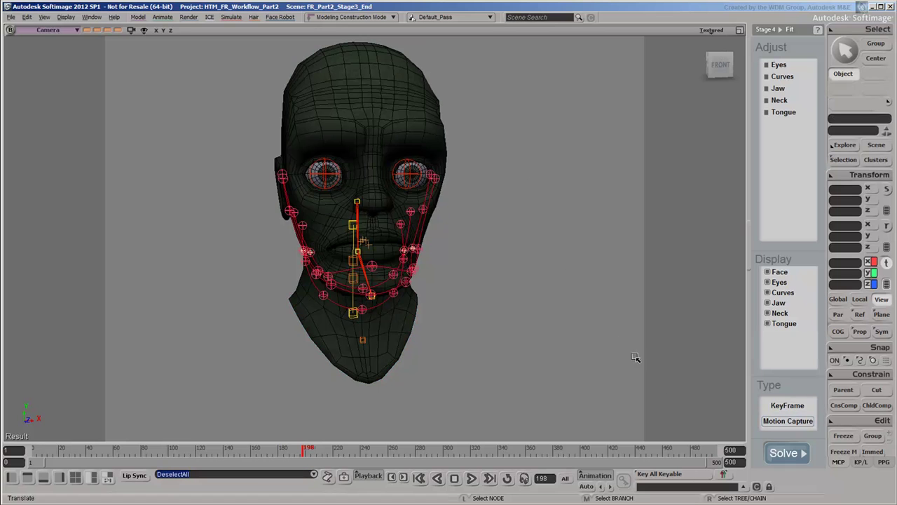
click(792, 461)
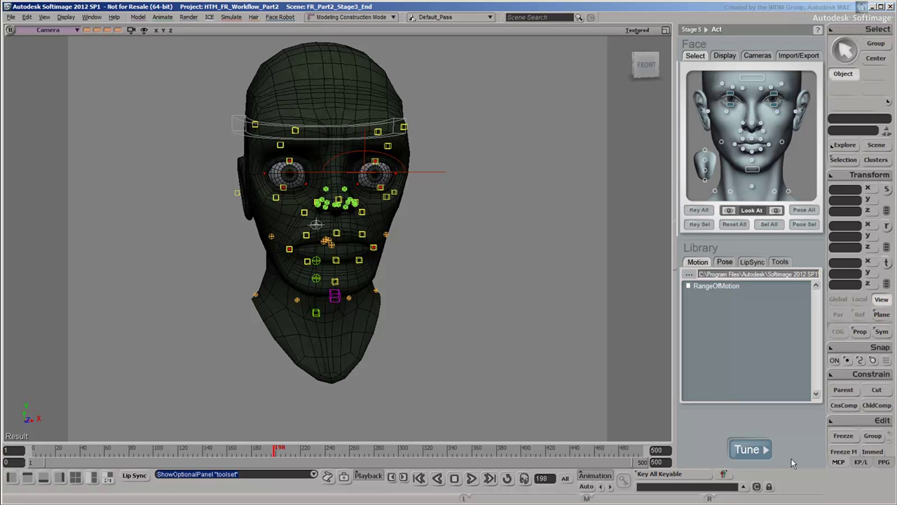
Step: Save the scene as FR_Part2_Stage4_End, changing Stage3 to Stage4 in the name
click(10, 17)
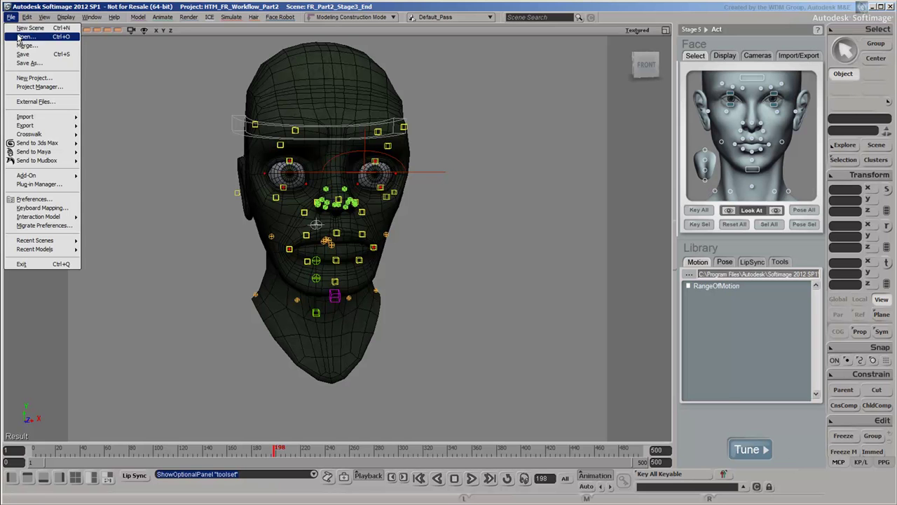
click(33, 64)
click(382, 414)
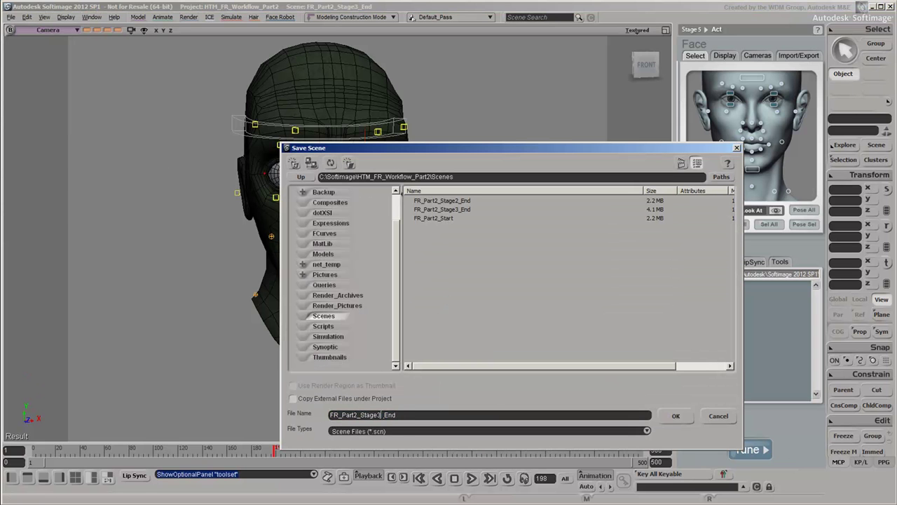
key(BackSpace)
text(4)
click(676, 417)
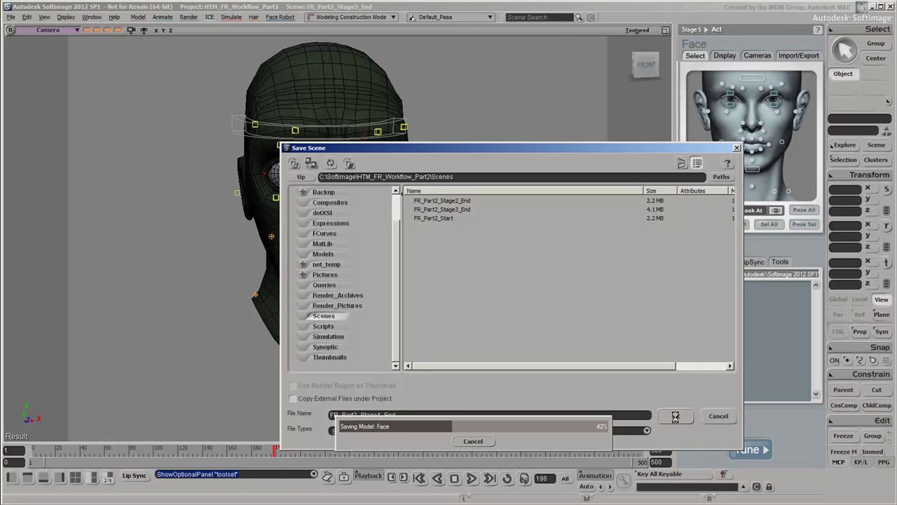